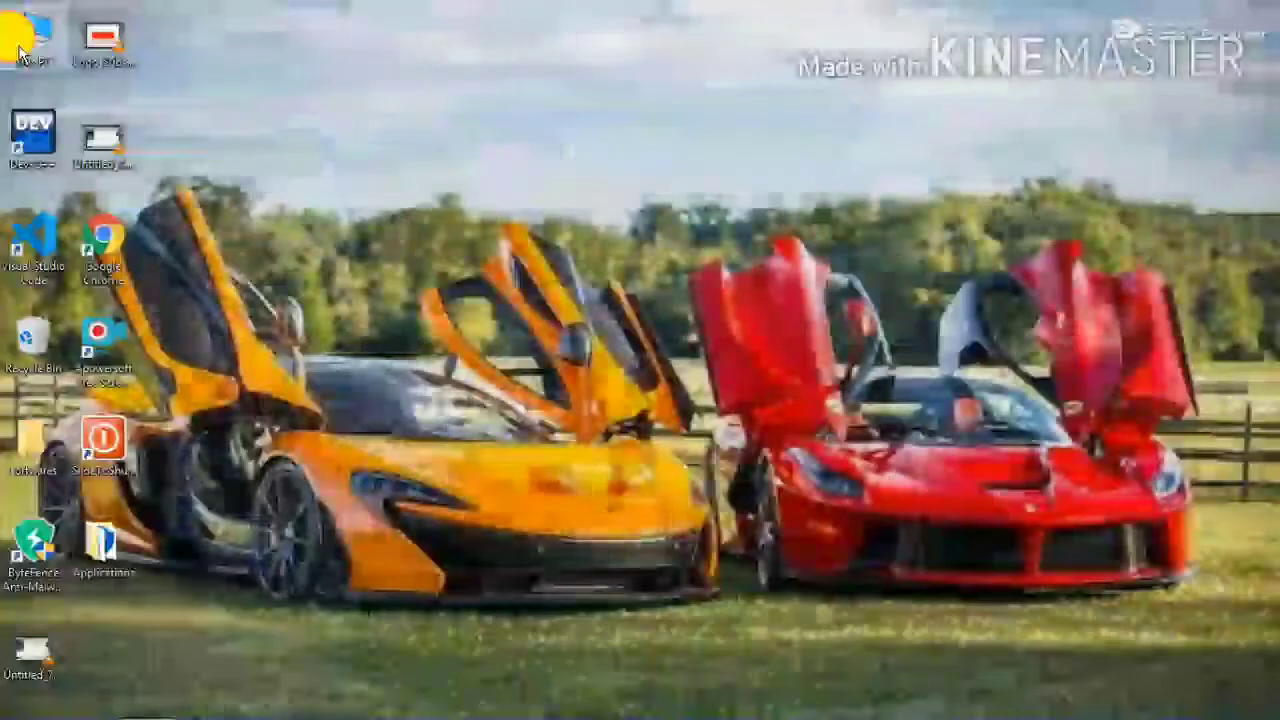
- Open Screenshot (18).png from the Screenshots folder in Pictures, and close the picture and folder after viewing
{"action": "double_click", "coordinate": [20, 50]}
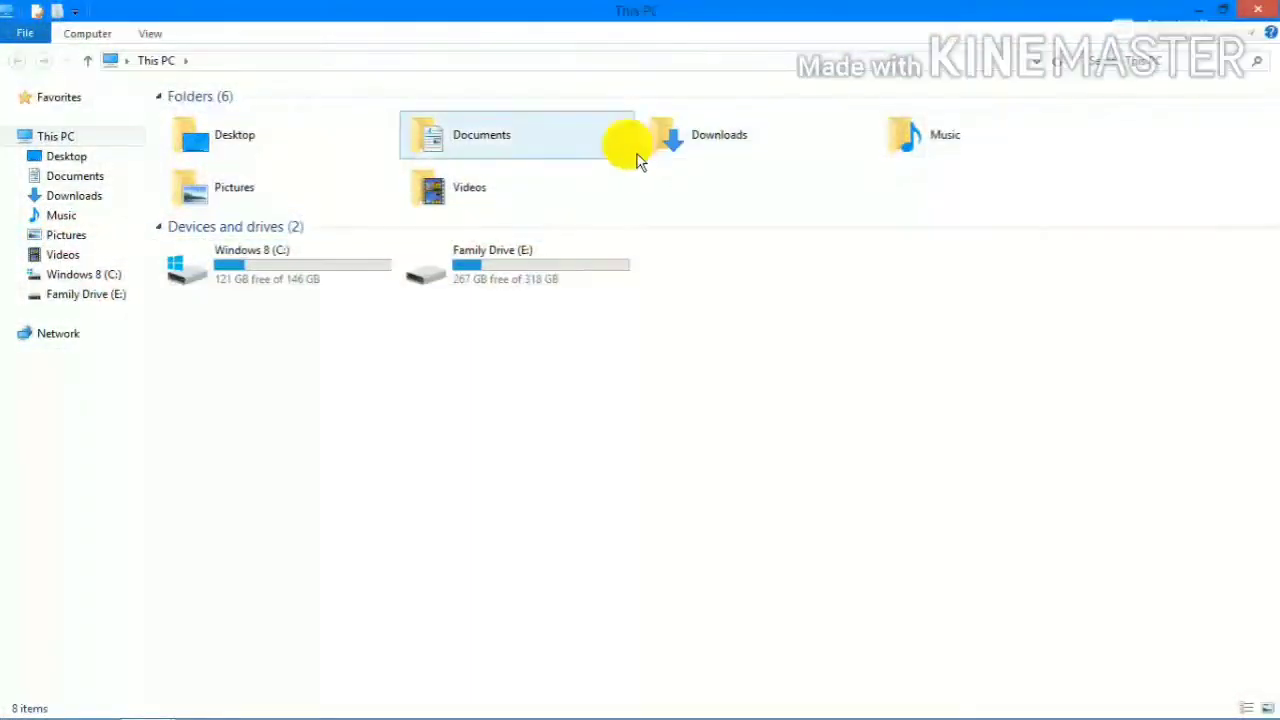
{"action": "double_click", "coordinate": [244, 196]}
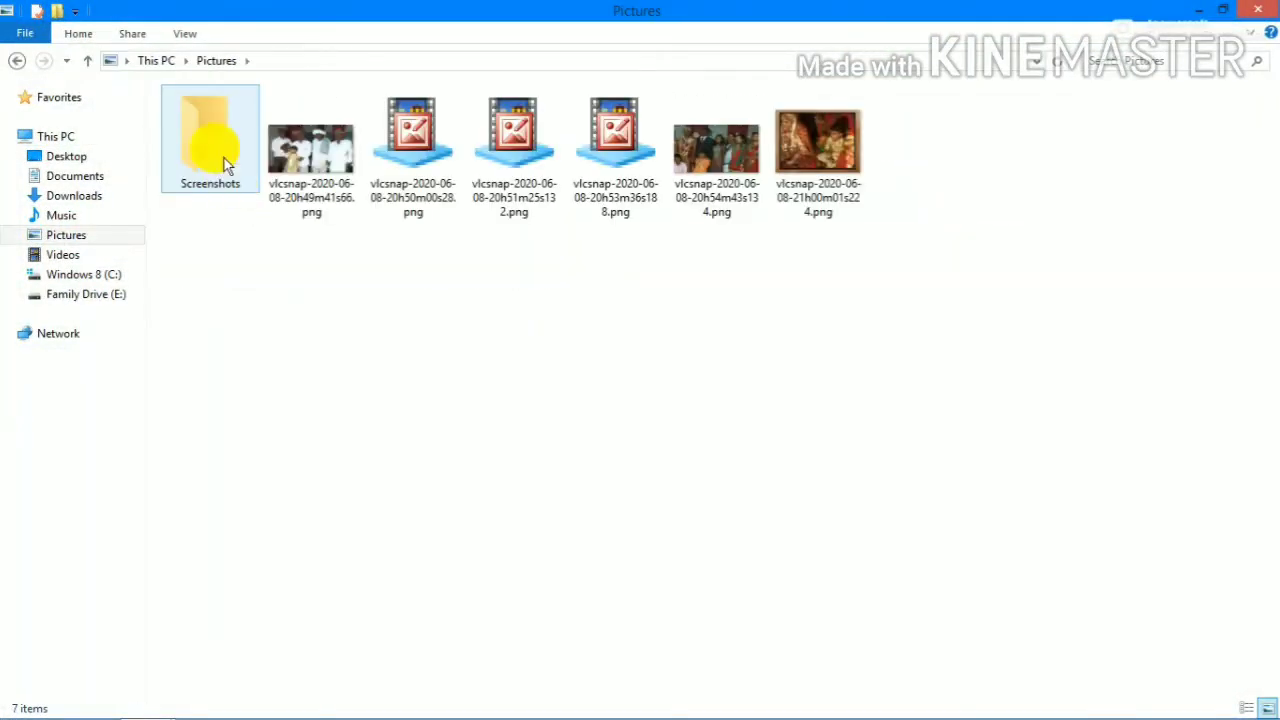
{"action": "double_click", "coordinate": [212, 142]}
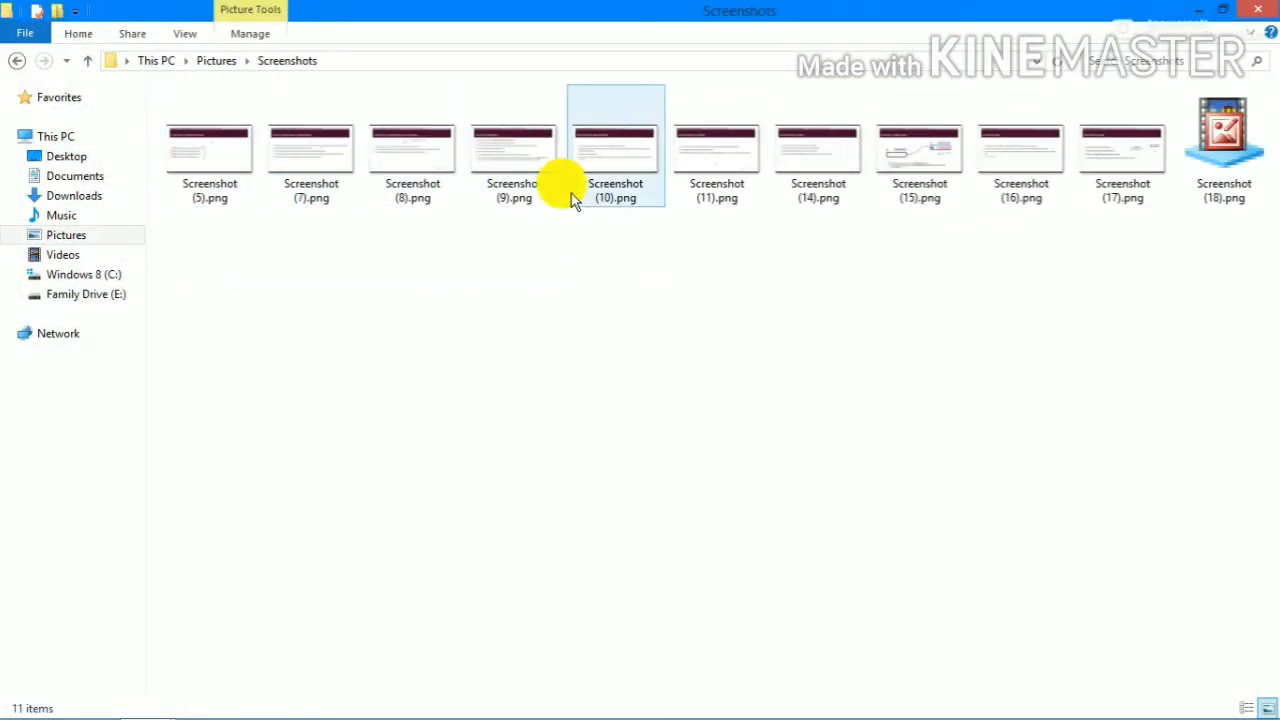
{"action": "left_click", "coordinate": [1246, 187]}
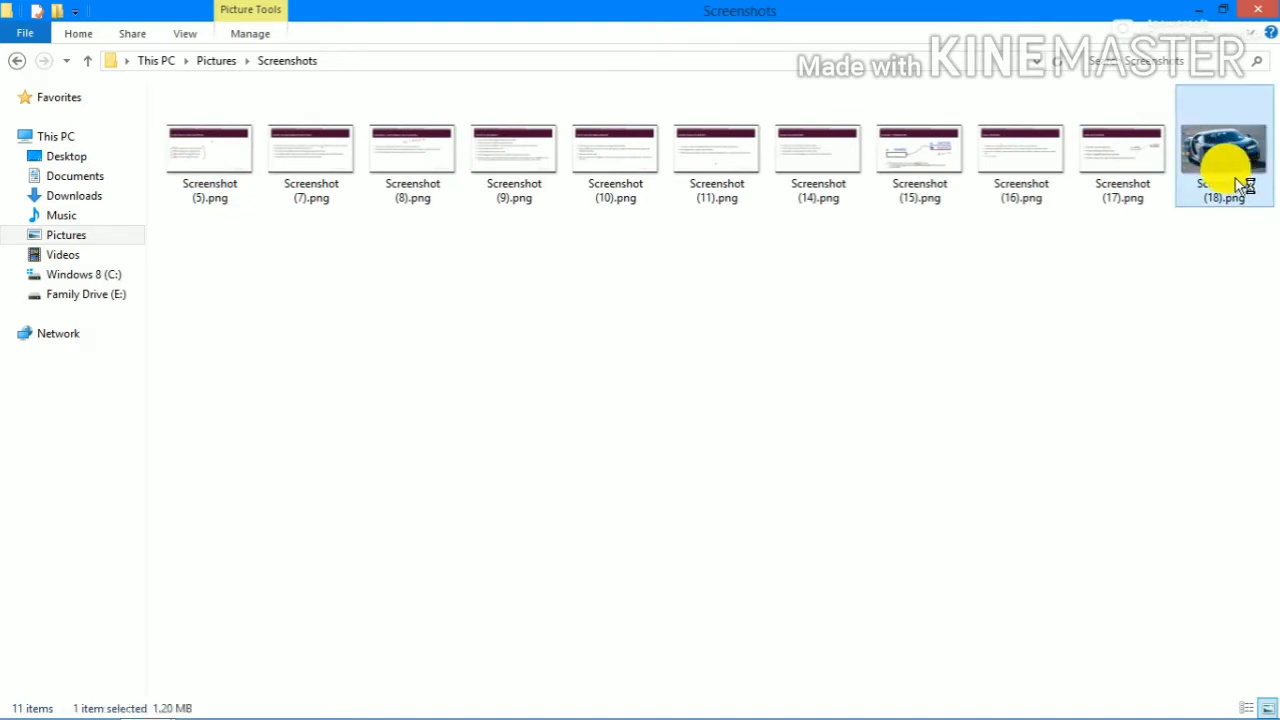
{"action": "double_click", "coordinate": [1246, 187]}
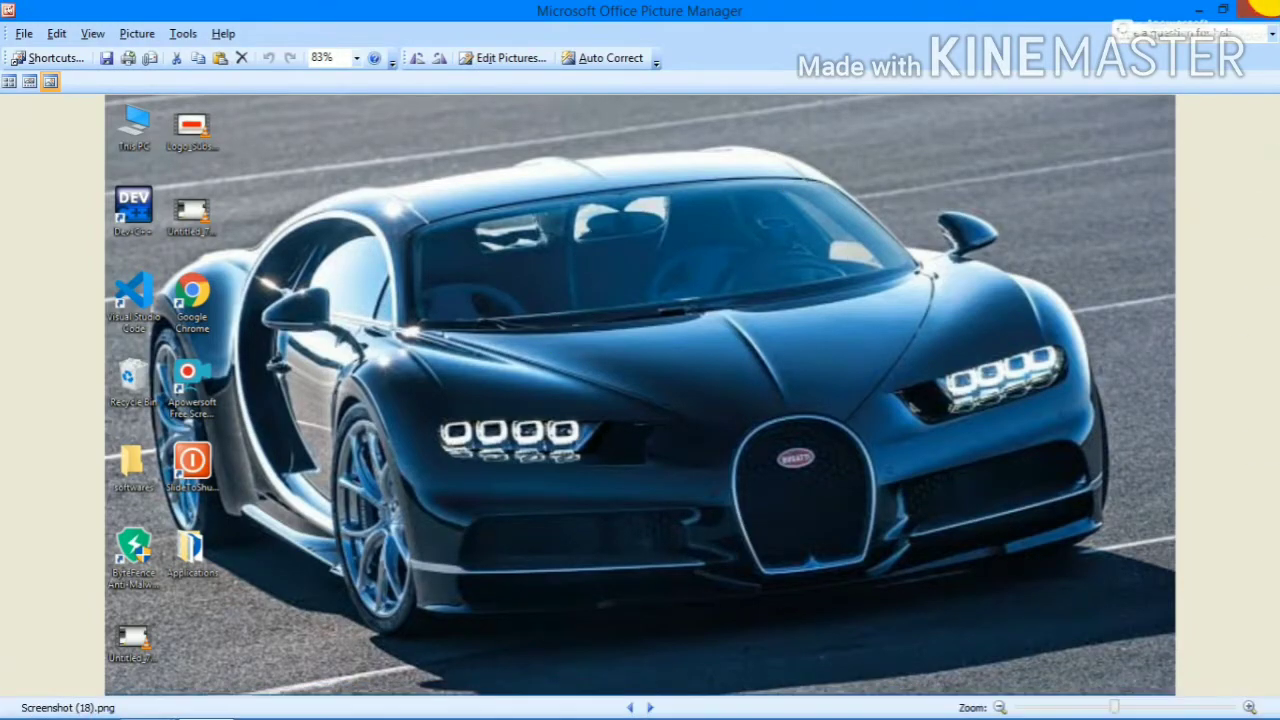
{"action": "left_click", "coordinate": [1262, 9]}
{"action": "left_click", "coordinate": [1262, 9]}
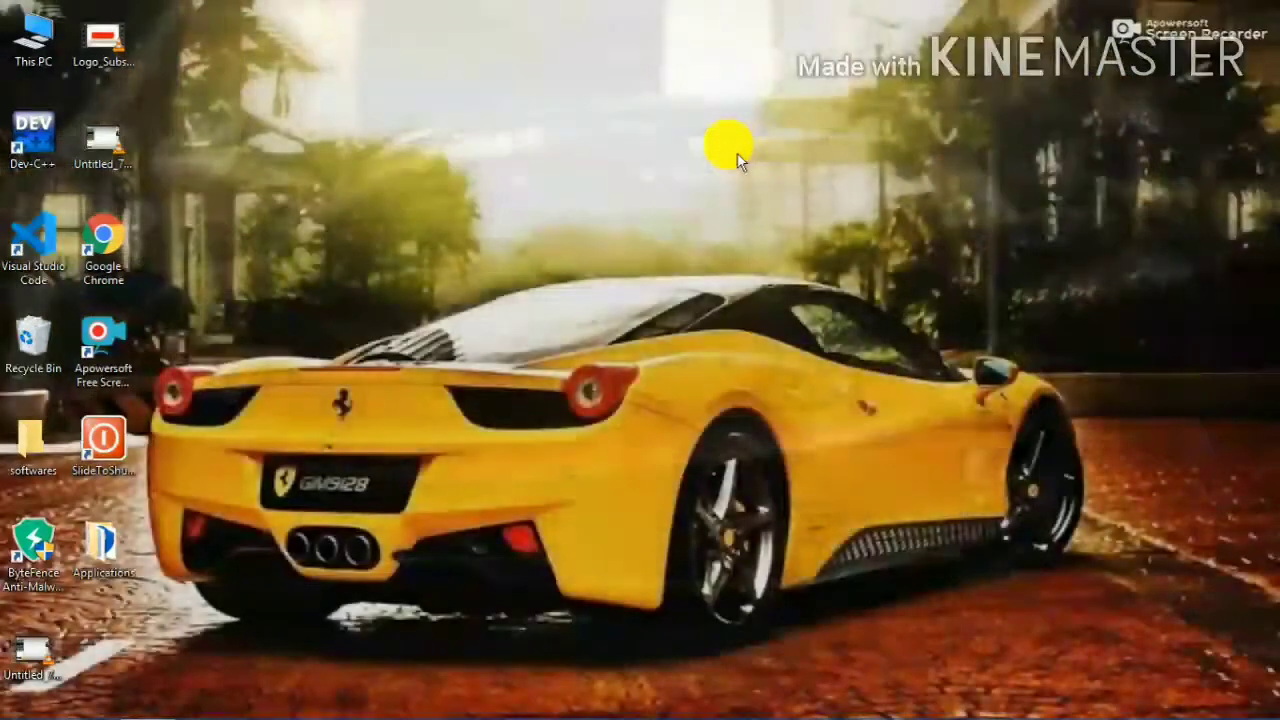
- Capture the whole screen to the clipboard and paste it into a blank Paint picture
{"action": "key", "text": "Print"}
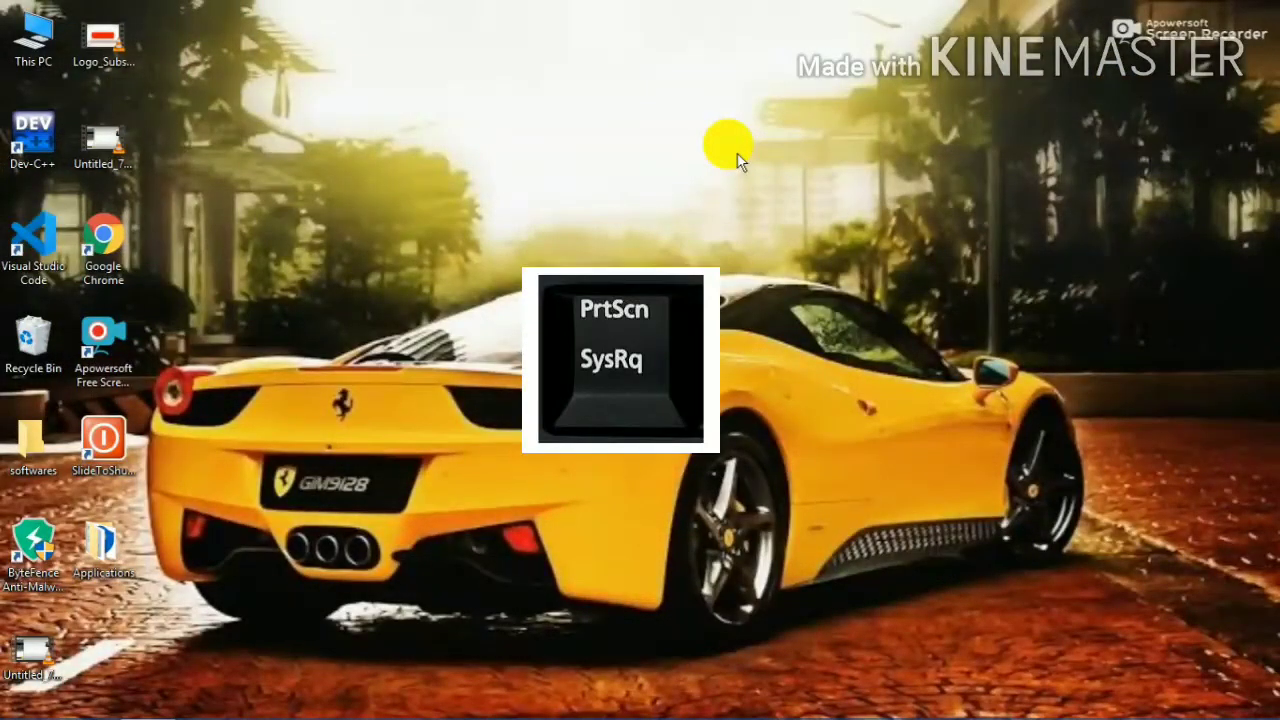
{"action": "mouse_move", "coordinate": [80, 697]}
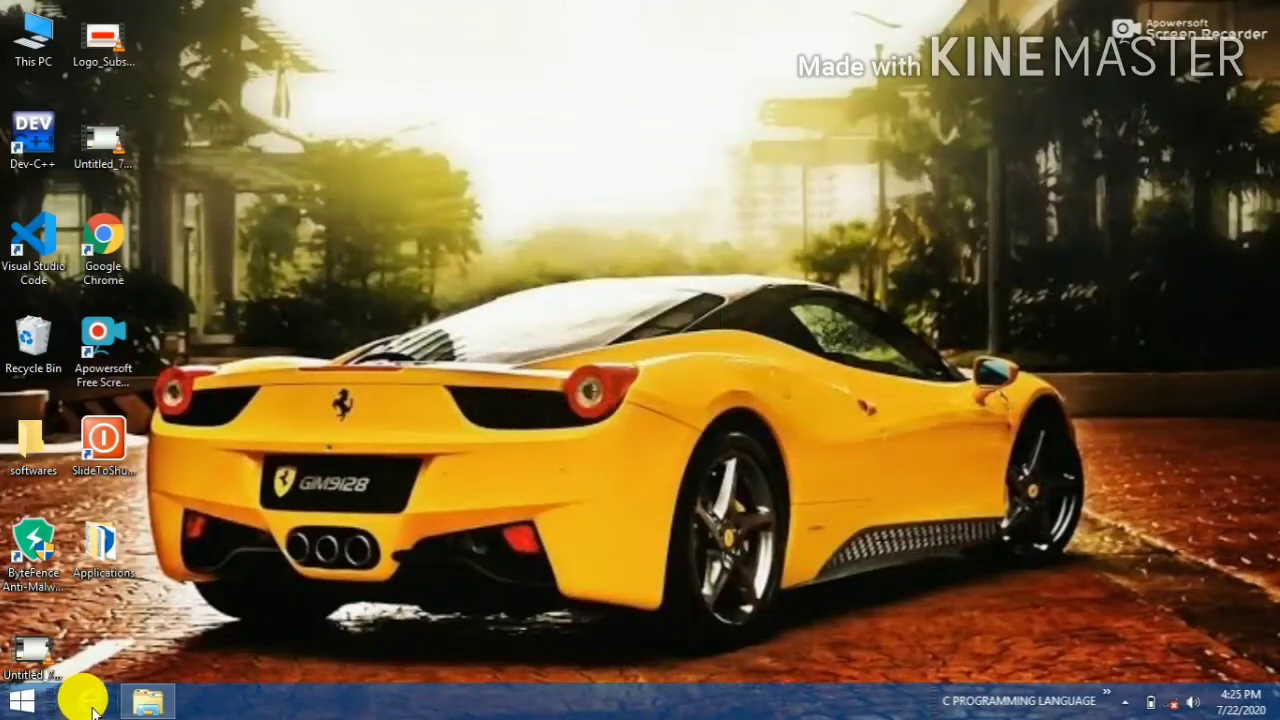
{"action": "left_click", "coordinate": [18, 702]}
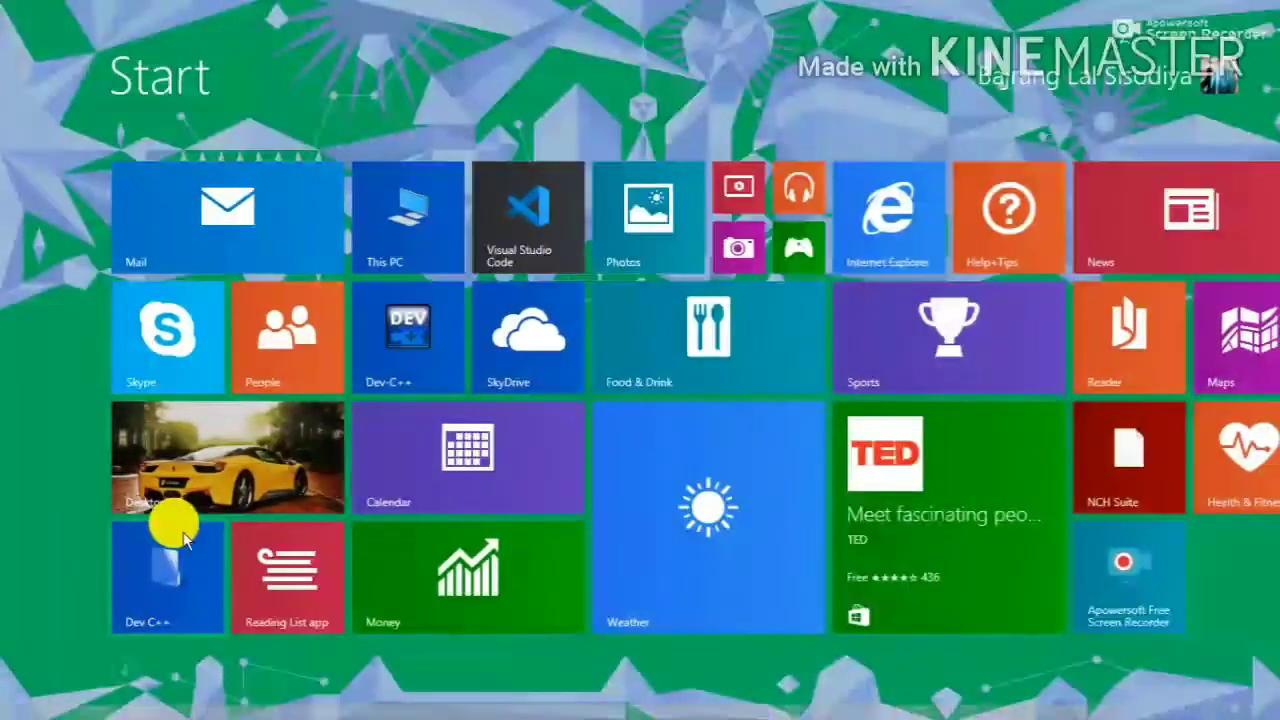
{"action": "type", "text": "pa"}
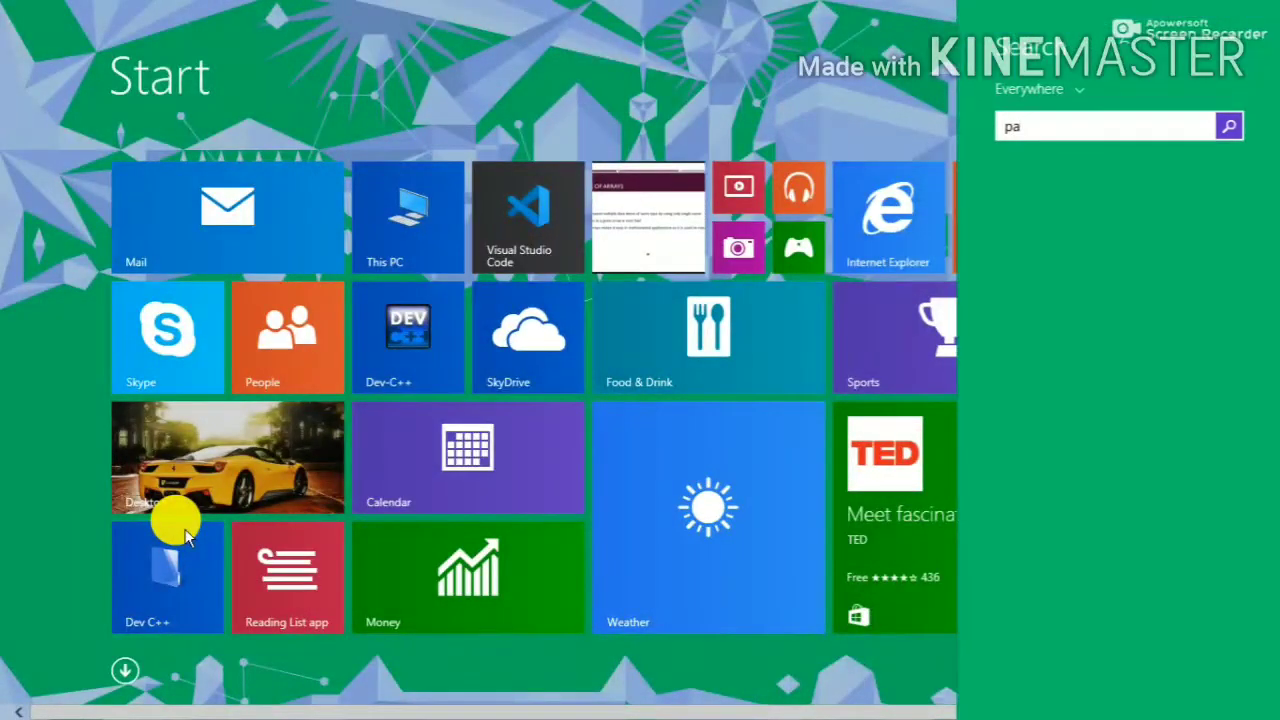
{"action": "type", "text": "in"}
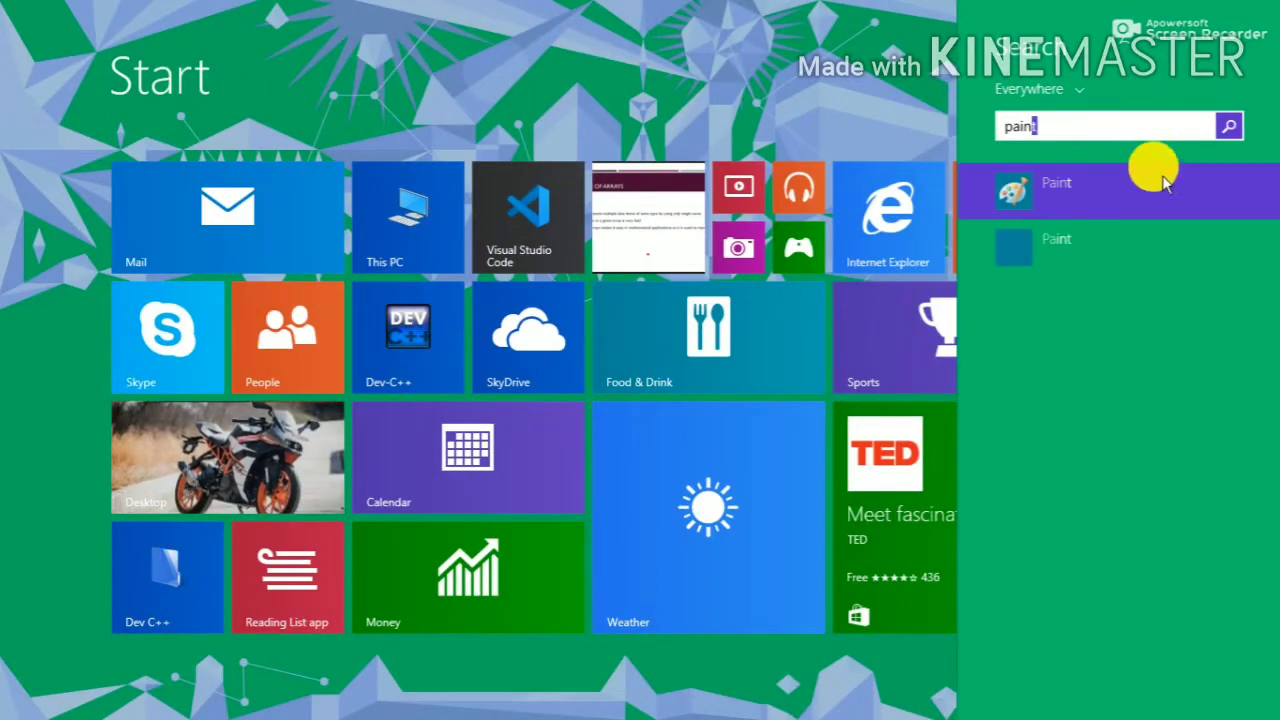
{"action": "left_click", "coordinate": [1081, 177]}
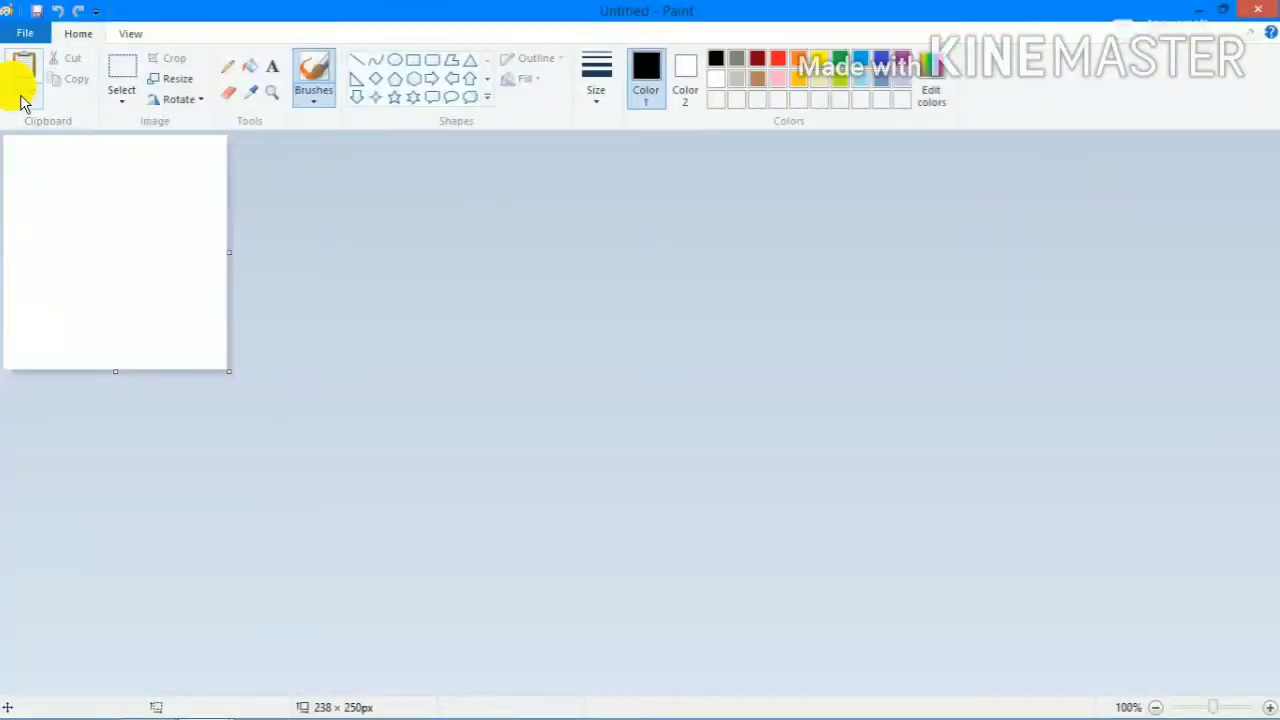
{"action": "left_click", "coordinate": [24, 100]}
{"action": "left_click", "coordinate": [42, 122]}
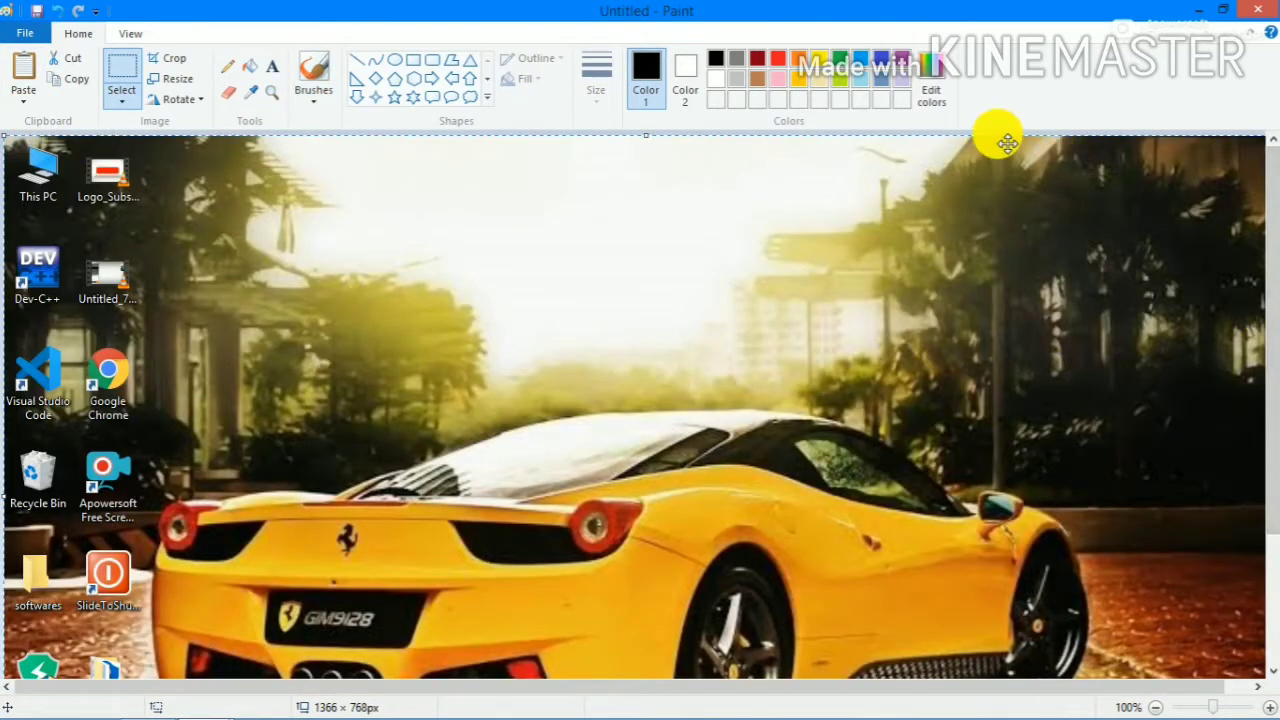
- Bring up the Save As dialog for the pasted screenshot and dismiss it without saving
{"action": "left_click", "coordinate": [12, 38]}
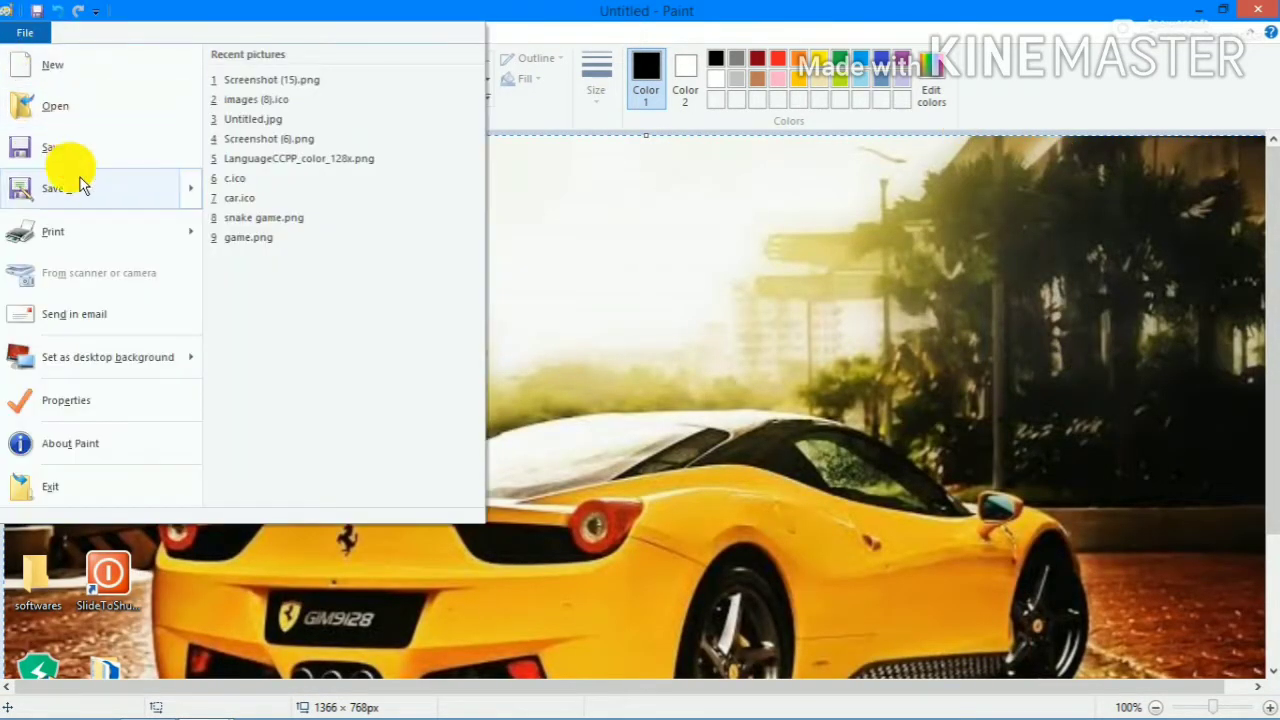
{"action": "left_click", "coordinate": [125, 170]}
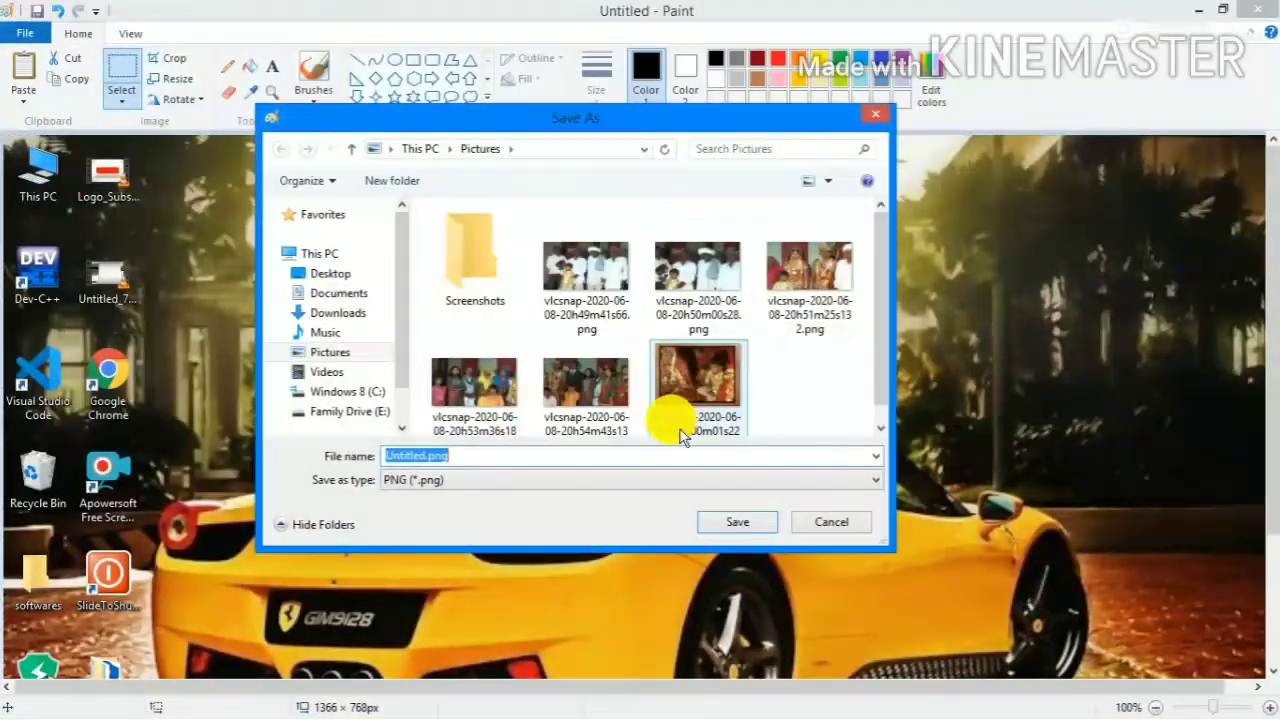
{"action": "left_click", "coordinate": [870, 118]}
- Close both Paint windows, discarding the pasted screenshot
{"action": "left_click", "coordinate": [1262, 9]}
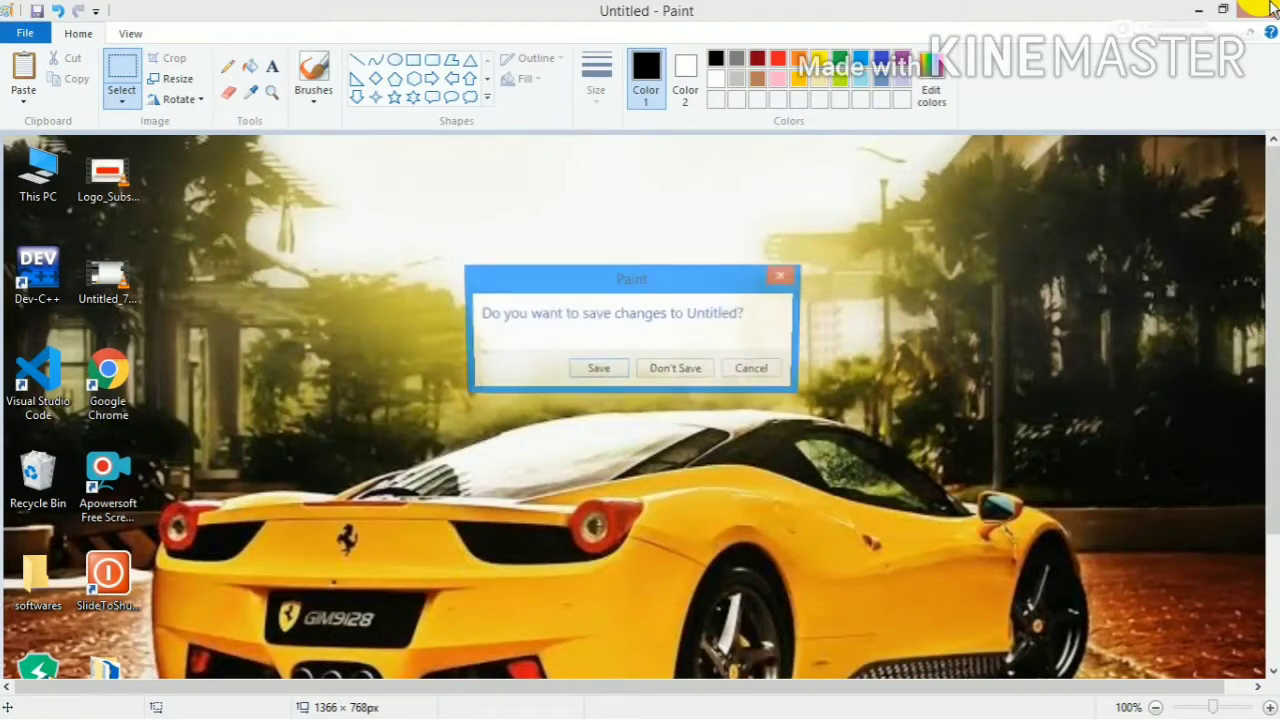
{"action": "left_click", "coordinate": [686, 370]}
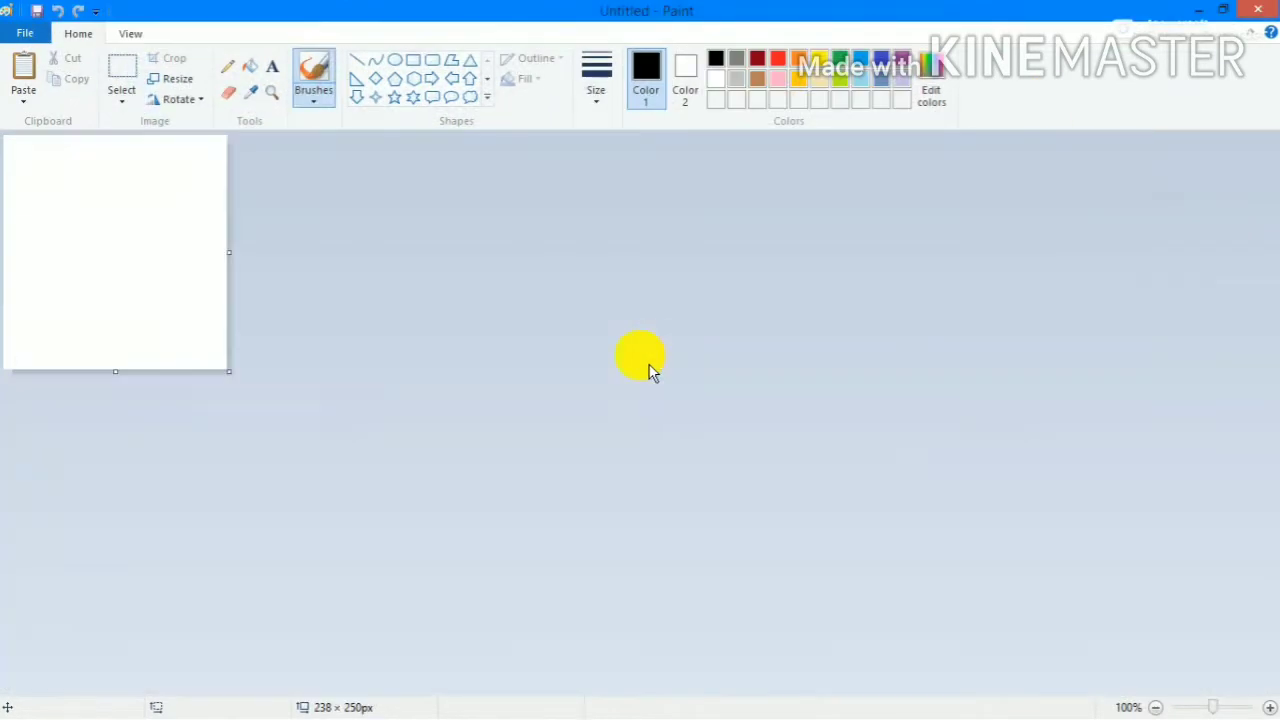
{"action": "left_click", "coordinate": [1240, 8]}
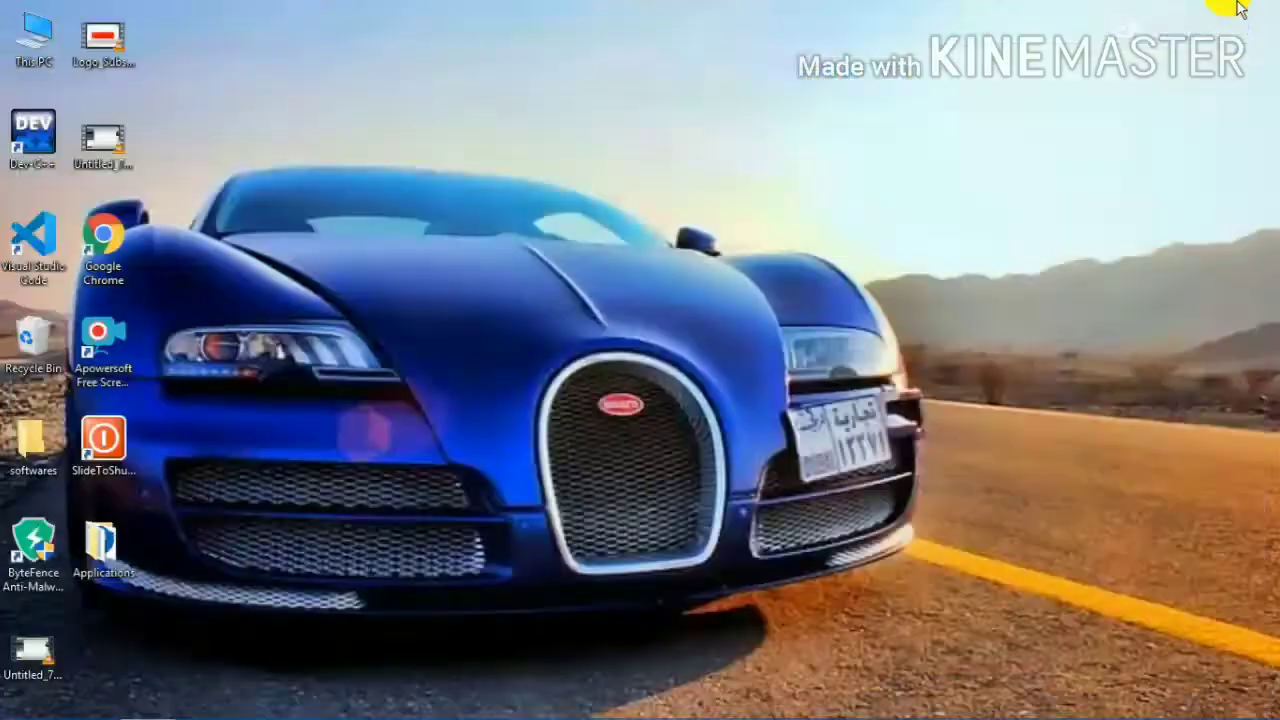
- Launch the Snipping Tool through a Start search and capture a Full-screen Snip of the desktop
{"action": "right_click", "coordinate": [740, 262]}
{"action": "left_click", "coordinate": [799, 314]}
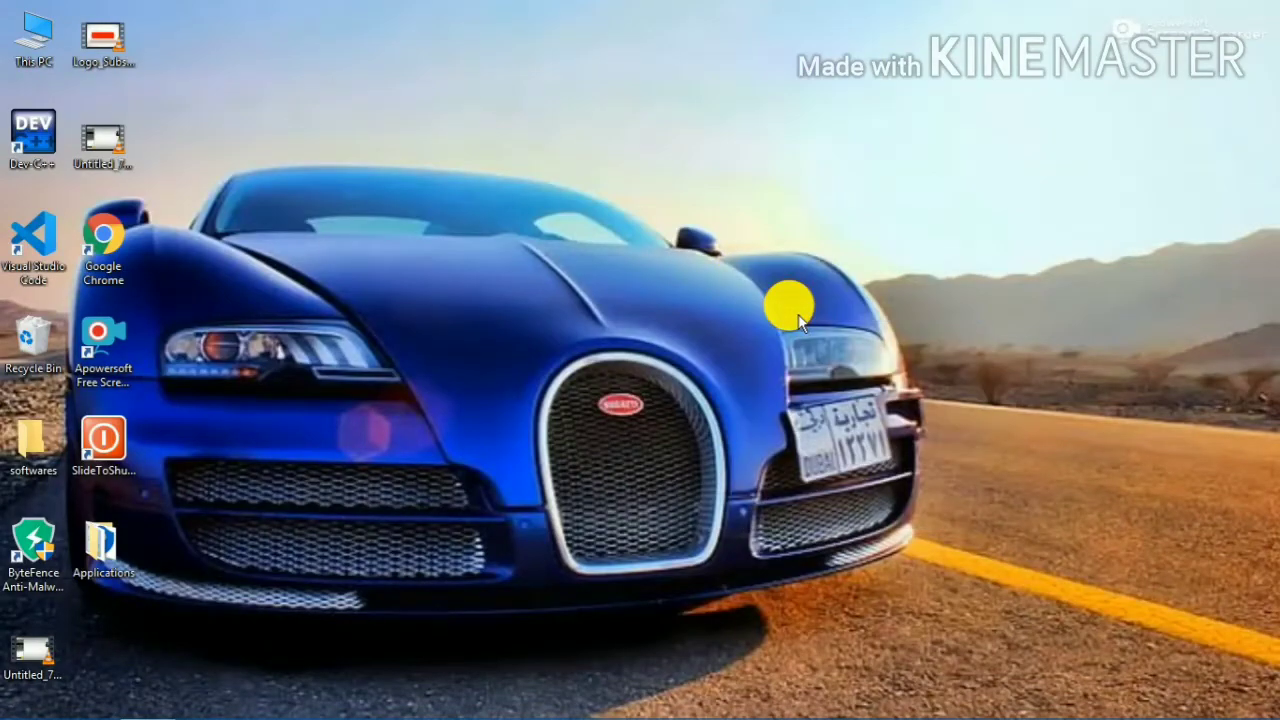
{"action": "key", "text": "super"}
{"action": "type", "text": "sn"}
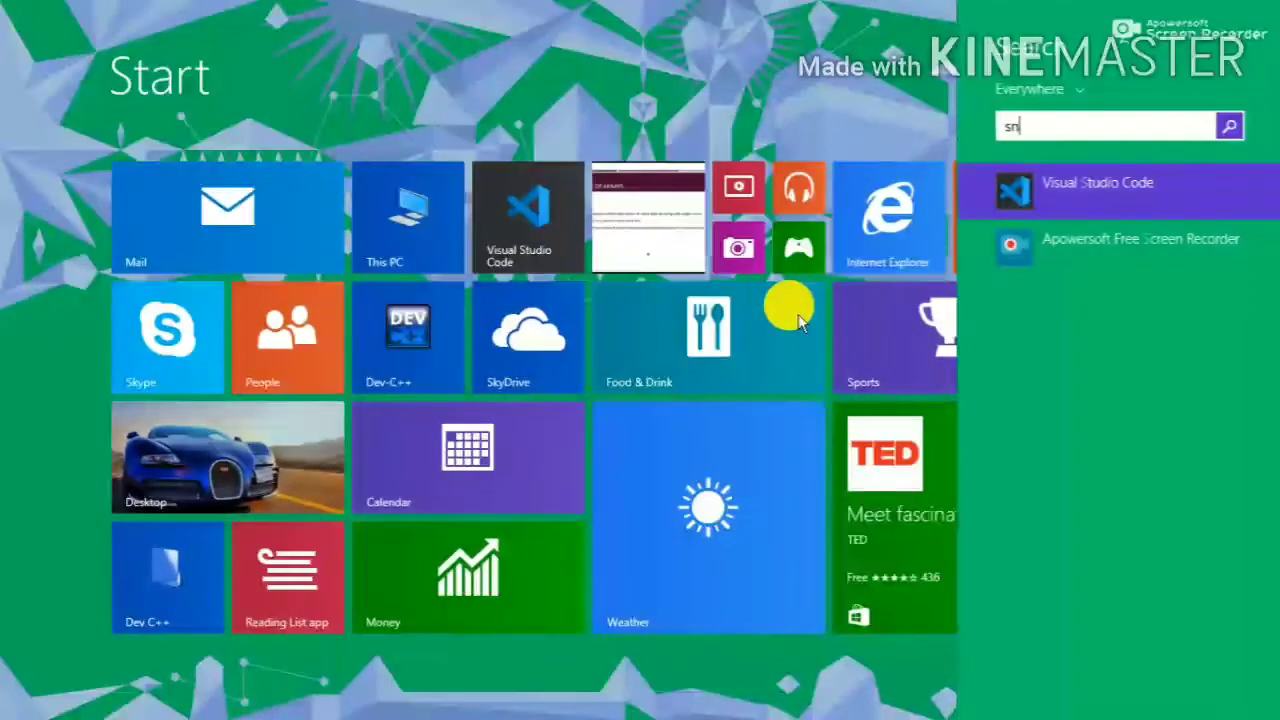
{"action": "type", "text": "ipping Tool"}
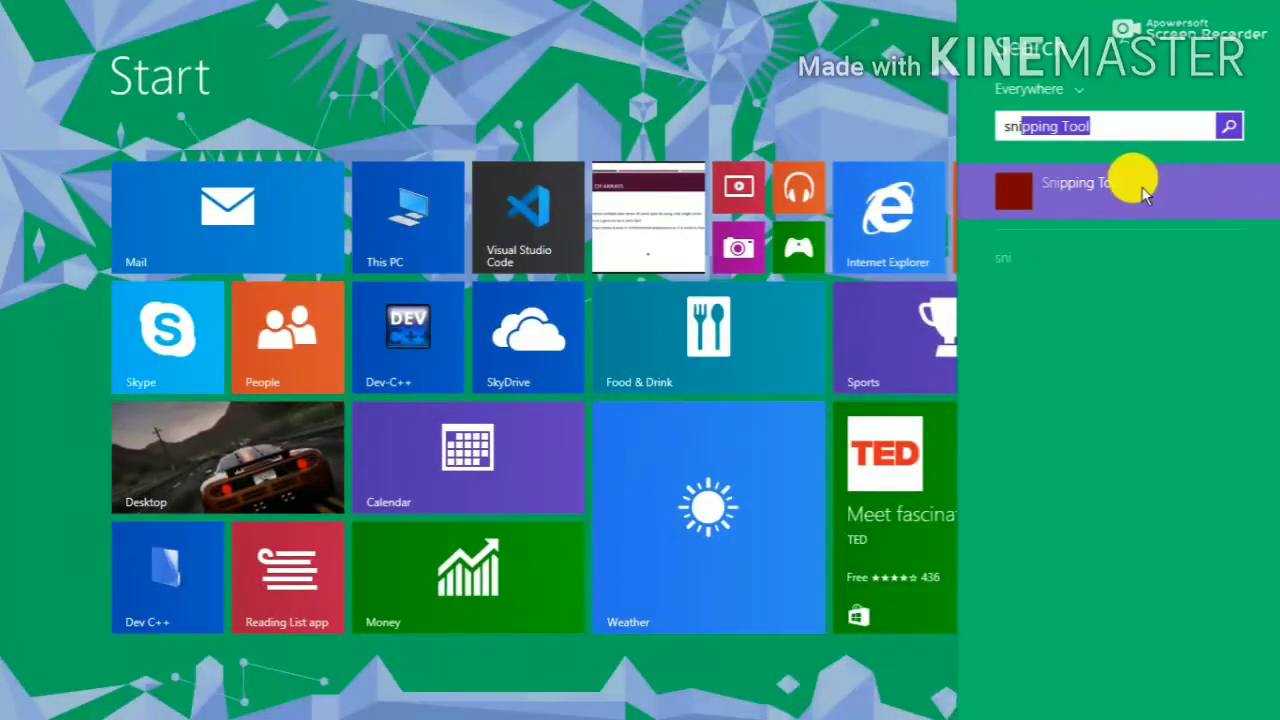
{"action": "left_click", "coordinate": [1140, 186]}
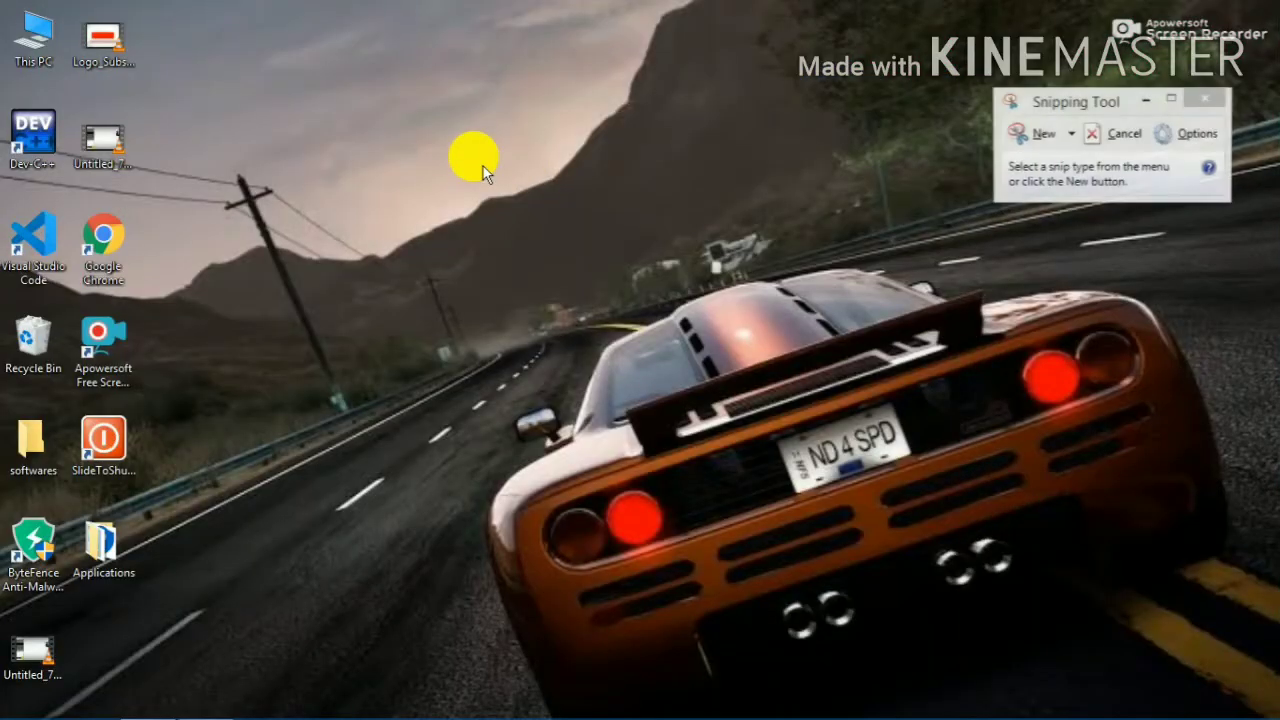
{"action": "left_click", "coordinate": [1067, 137]}
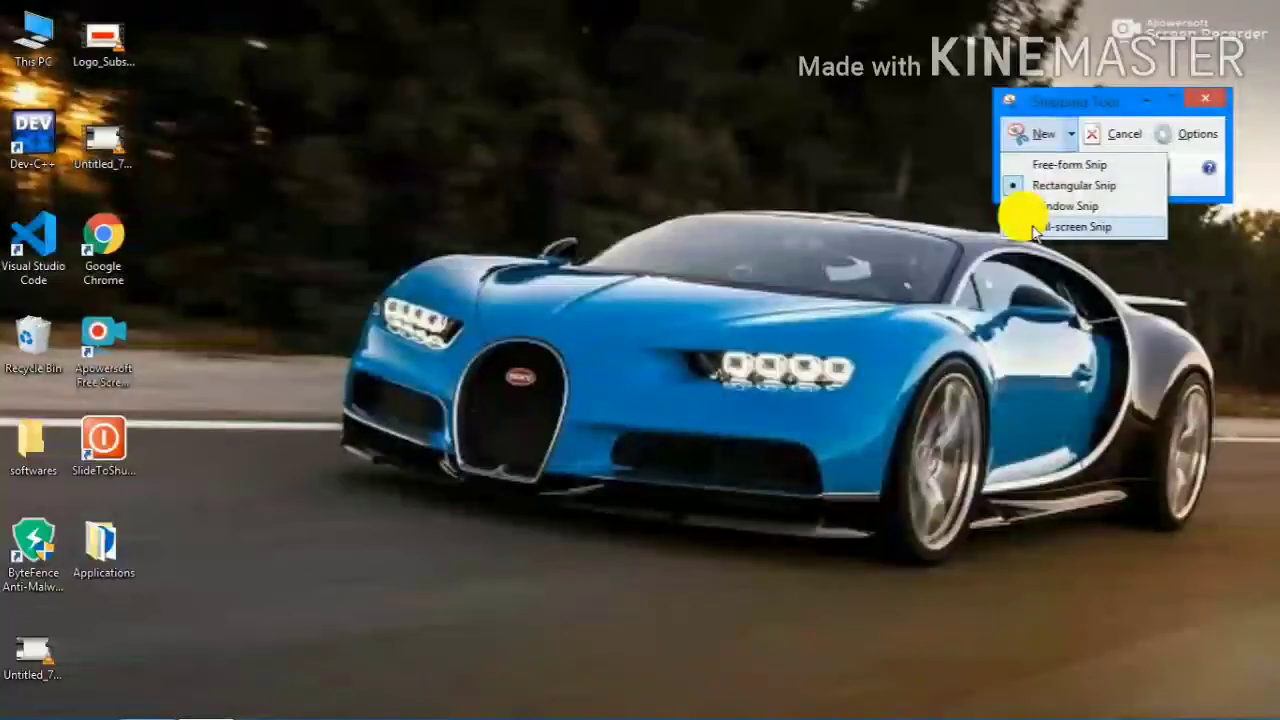
{"action": "left_click", "coordinate": [1035, 228]}
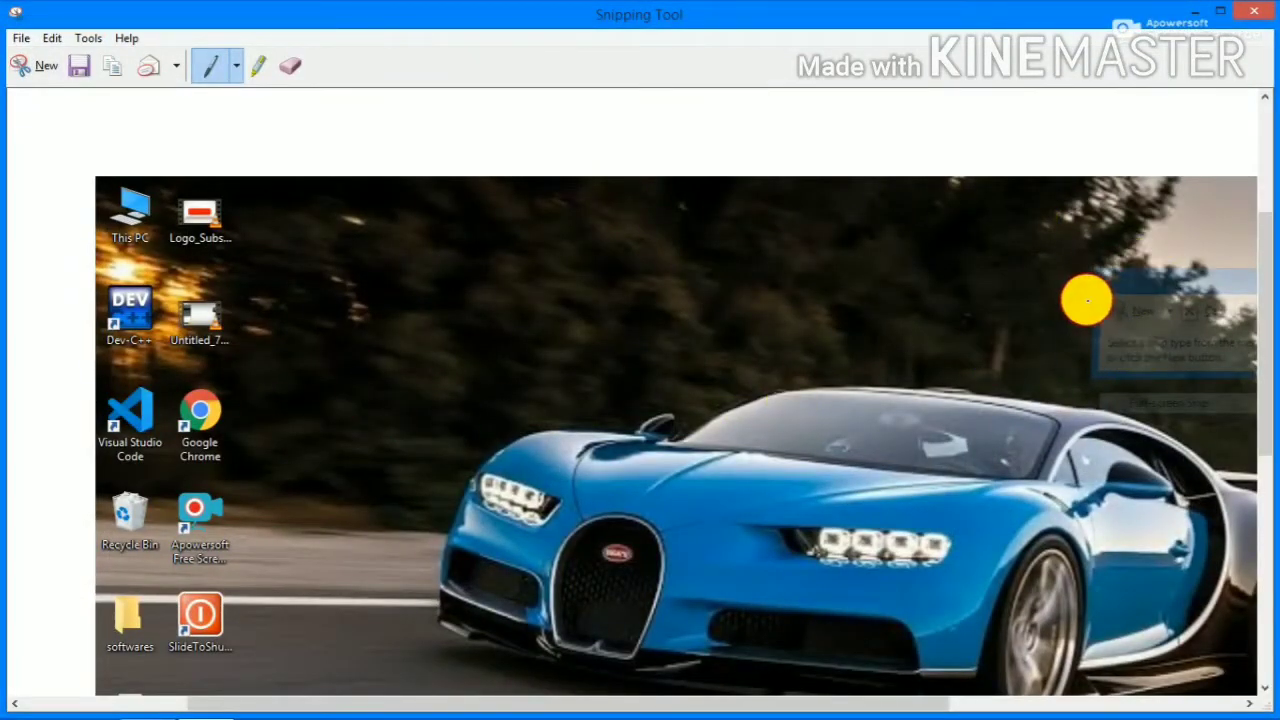
- Draw a freehand pen stroke on the full-screen snip above the car and erase it
{"action": "mouse_move", "coordinate": [1086, 297]}
{"action": "left_mouse_down"}
{"action": "mouse_move", "coordinate": [1050, 382]}
{"action": "mouse_move", "coordinate": [995, 348]}
{"action": "left_mouse_up"}
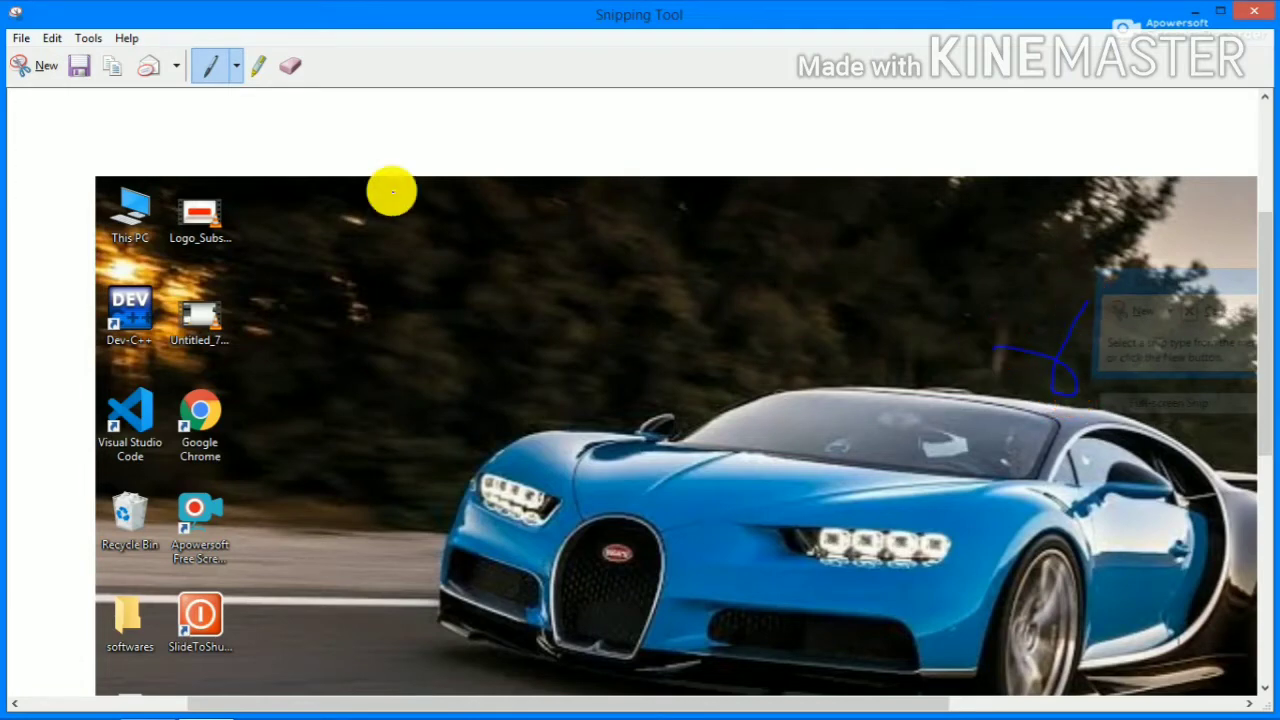
{"action": "left_click", "coordinate": [290, 65]}
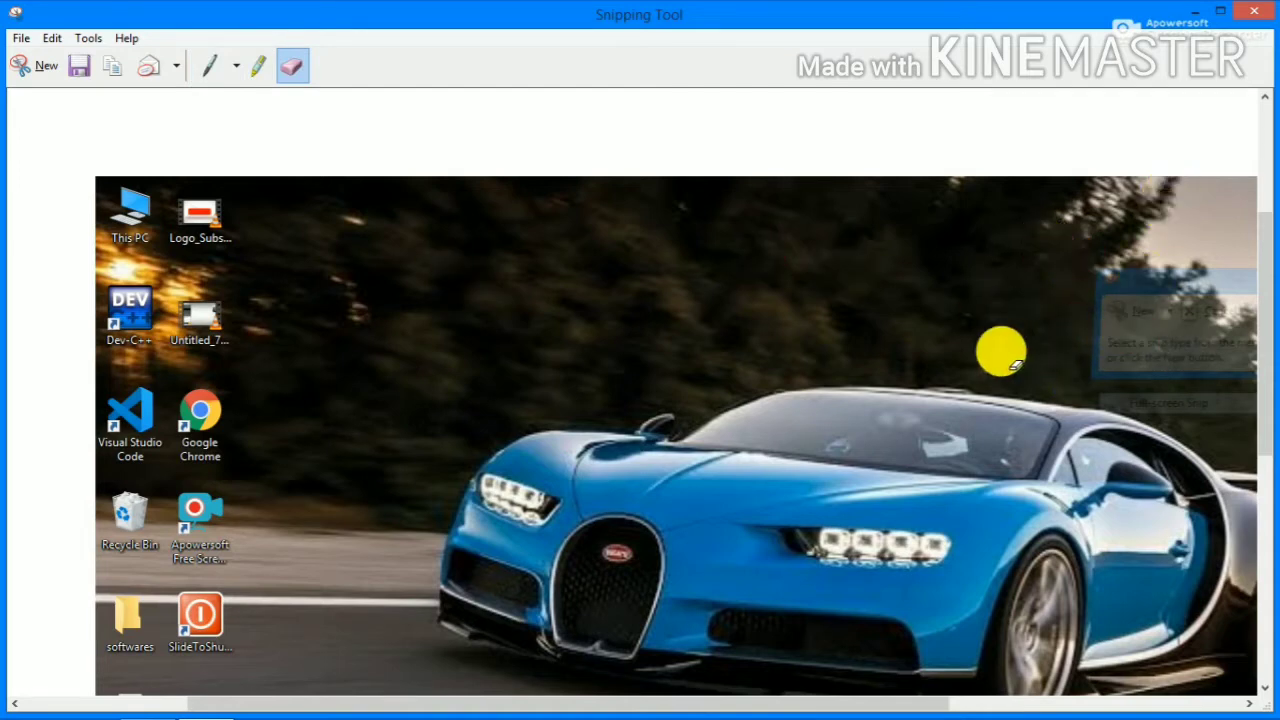
- Close the full-screen snip without saving it and launch the Snipping Tool again
{"action": "left_click", "coordinate": [1262, 12]}
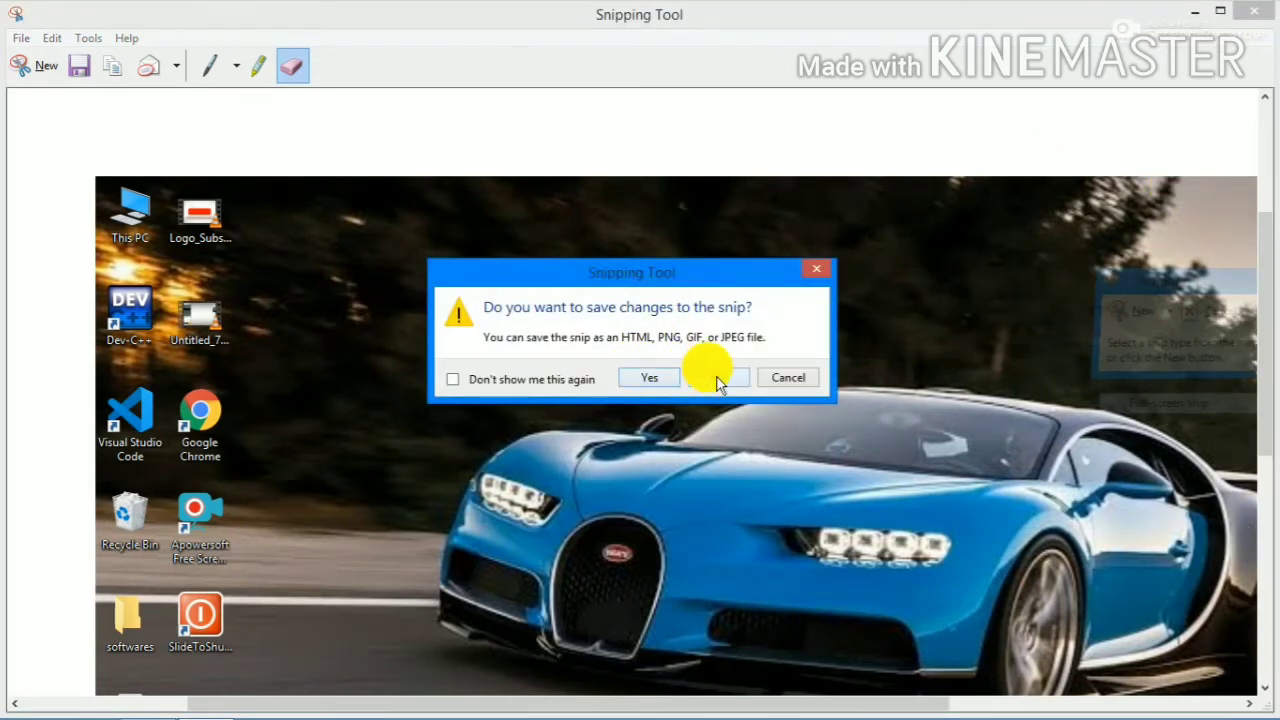
{"action": "left_click", "coordinate": [718, 385]}
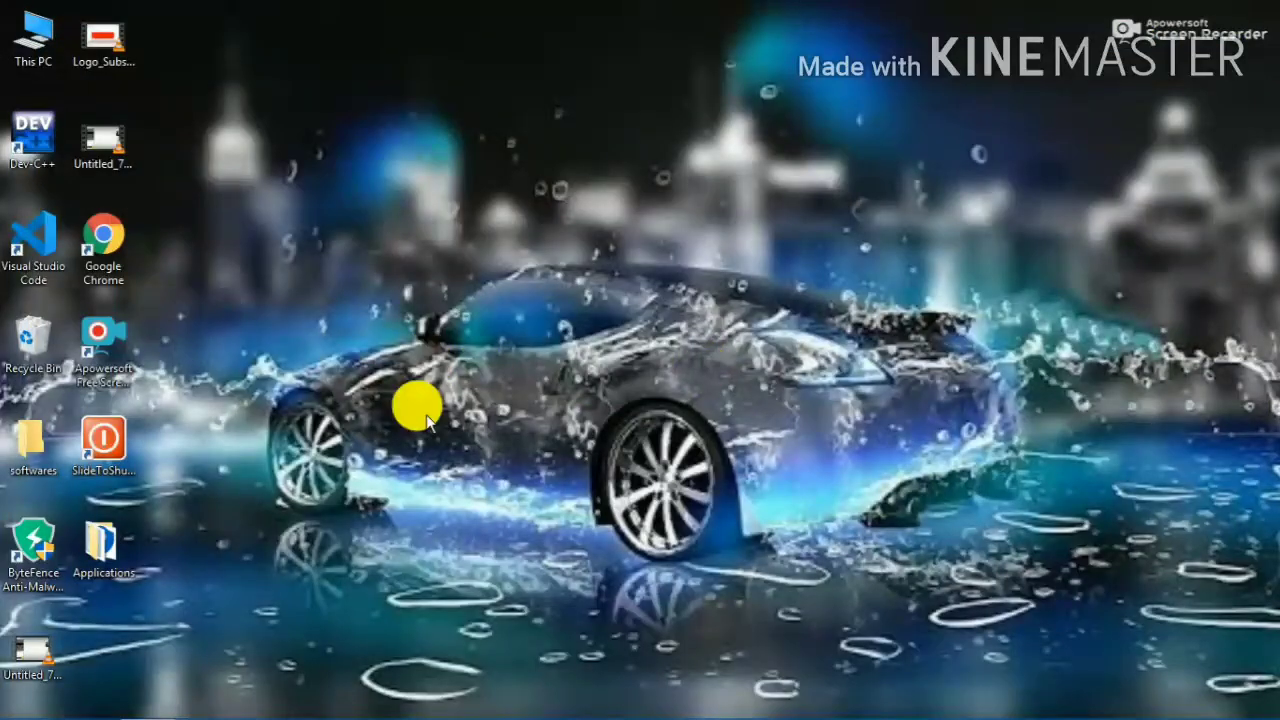
{"action": "key", "text": "super"}
{"action": "type", "text": "snipping Tool"}
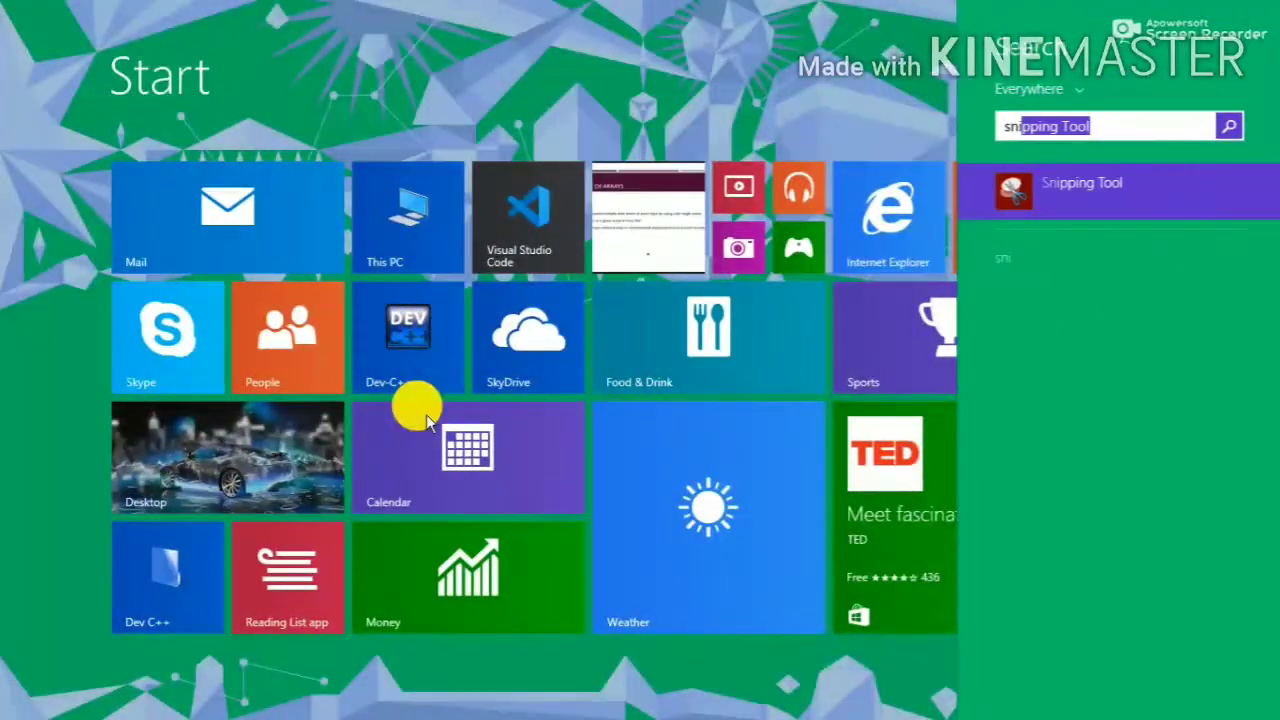
{"action": "left_click", "coordinate": [1089, 184]}
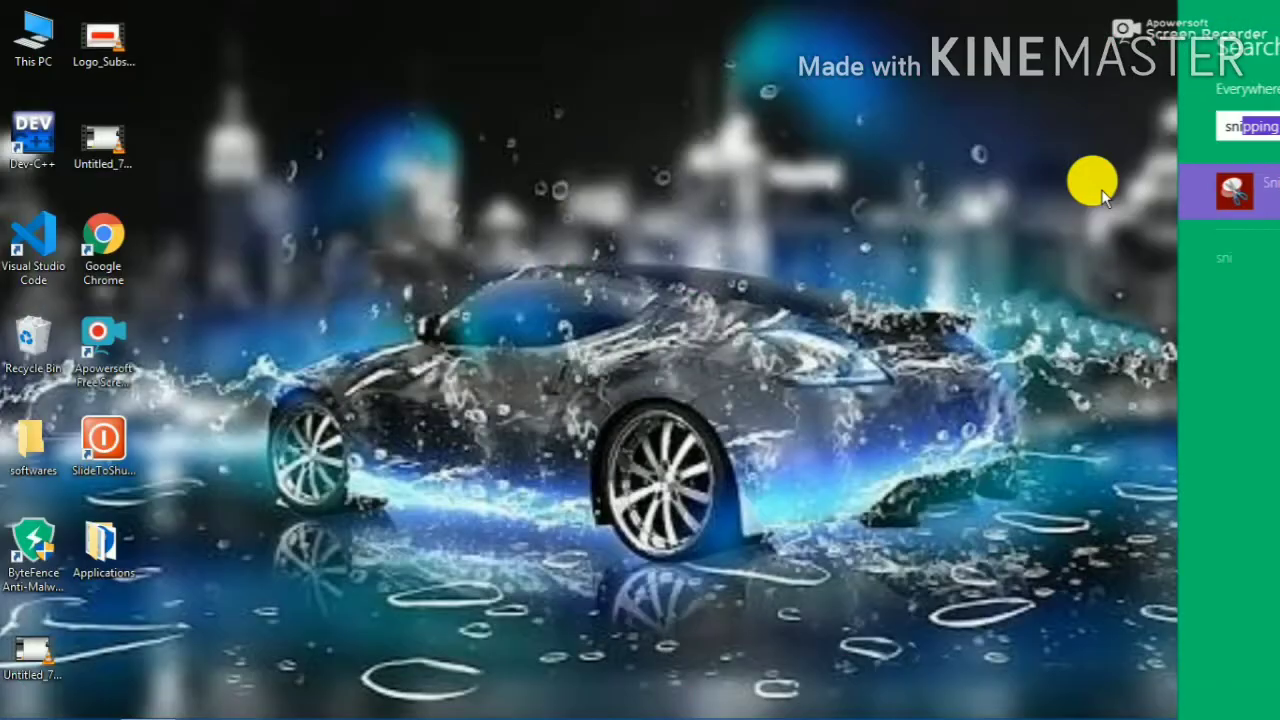
- Capture a Rectangular Snip around the car on the desktop wallpaper, leaving out the desktop shortcuts
{"action": "left_click", "coordinate": [1071, 134]}
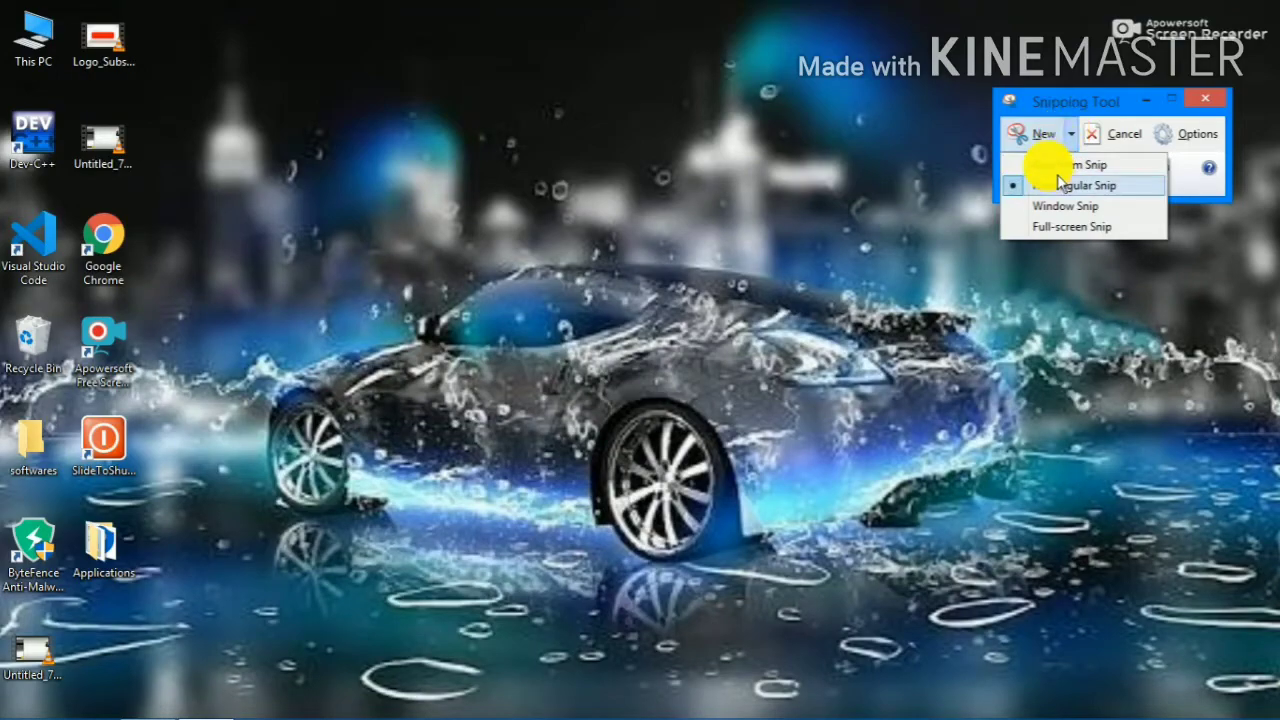
{"action": "left_click", "coordinate": [932, 236]}
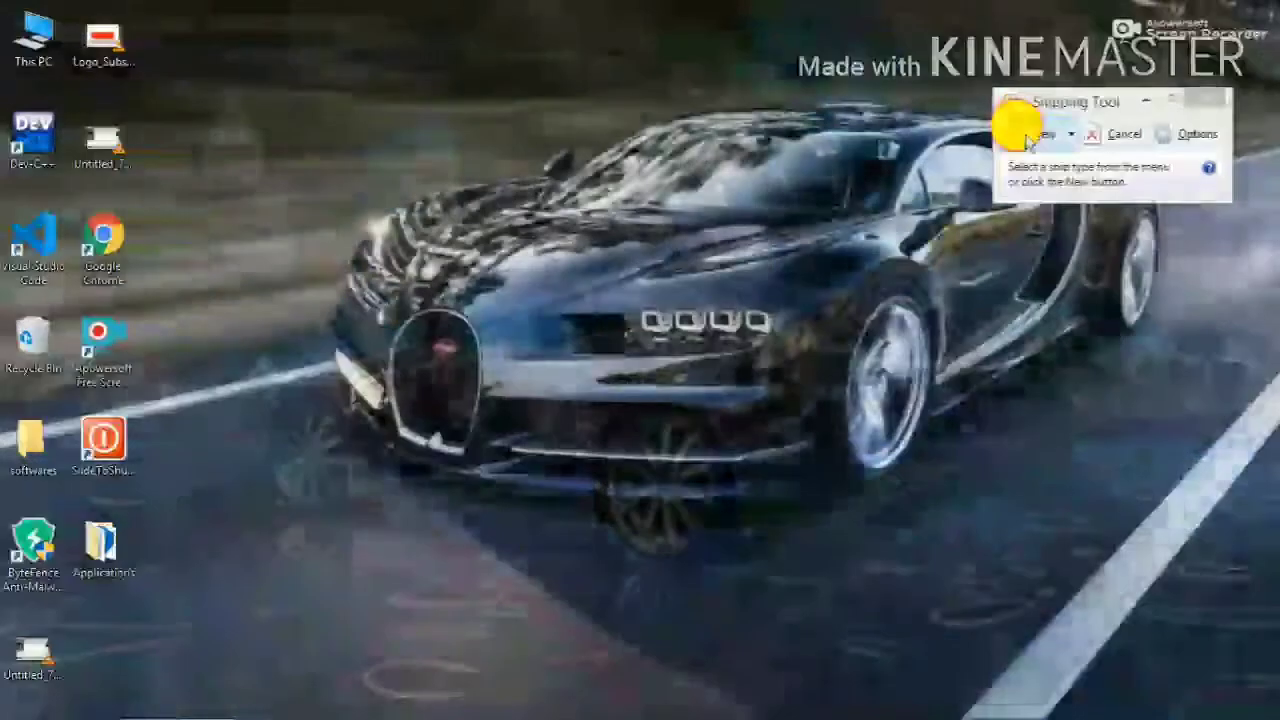
{"action": "left_click", "coordinate": [1028, 138]}
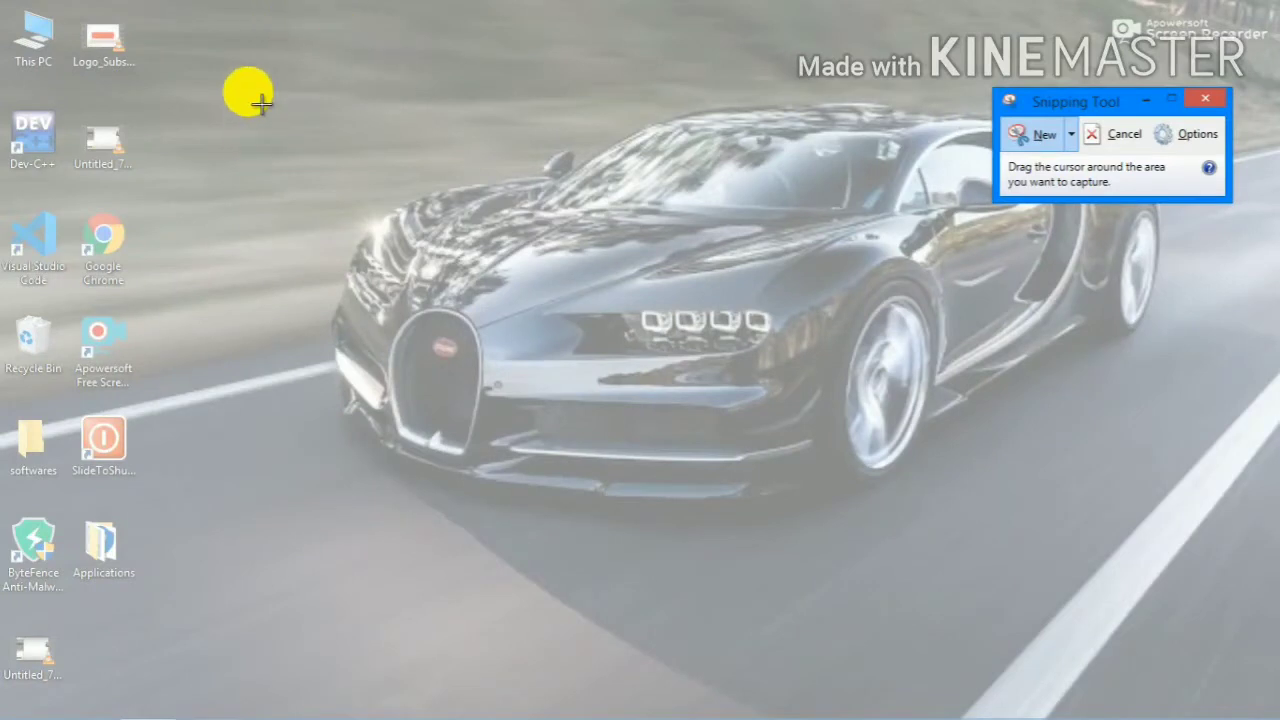
{"action": "left_click_drag", "start_coordinate": [259, 101], "coordinate": [1110, 562]}
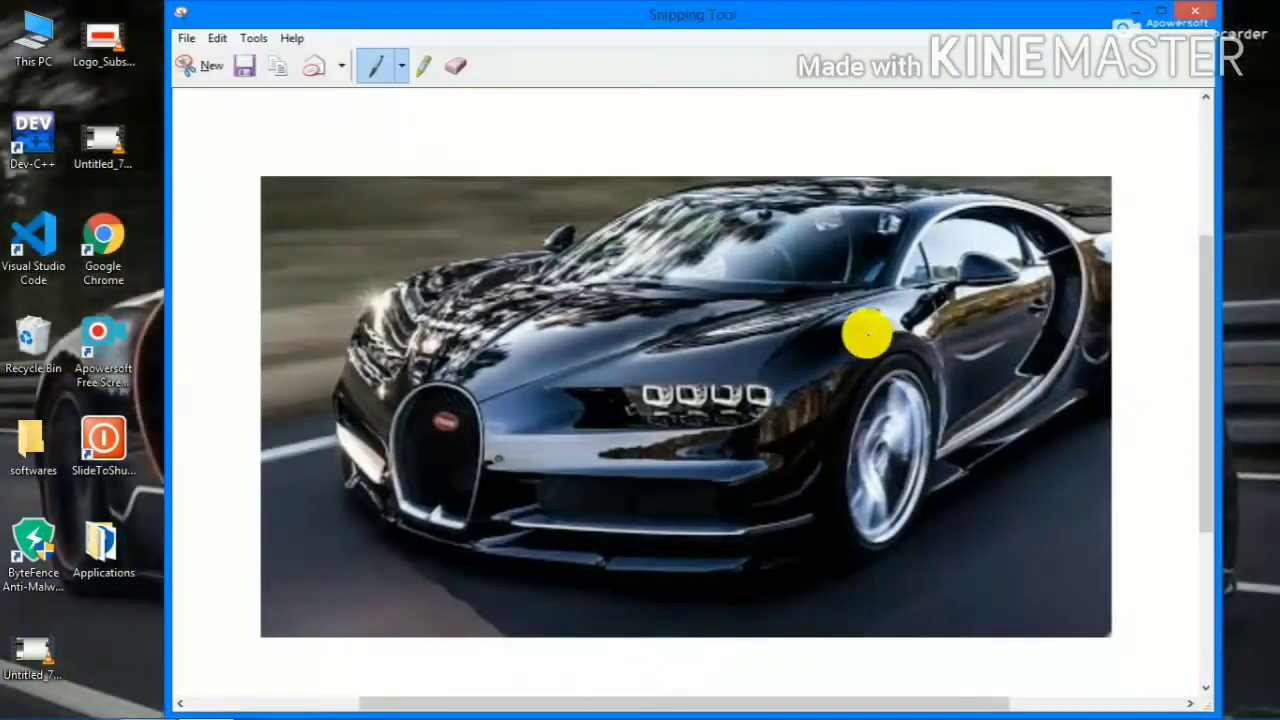
- Close the rectangular snip without saving it and refresh the desktop
{"action": "left_click", "coordinate": [1195, 10]}
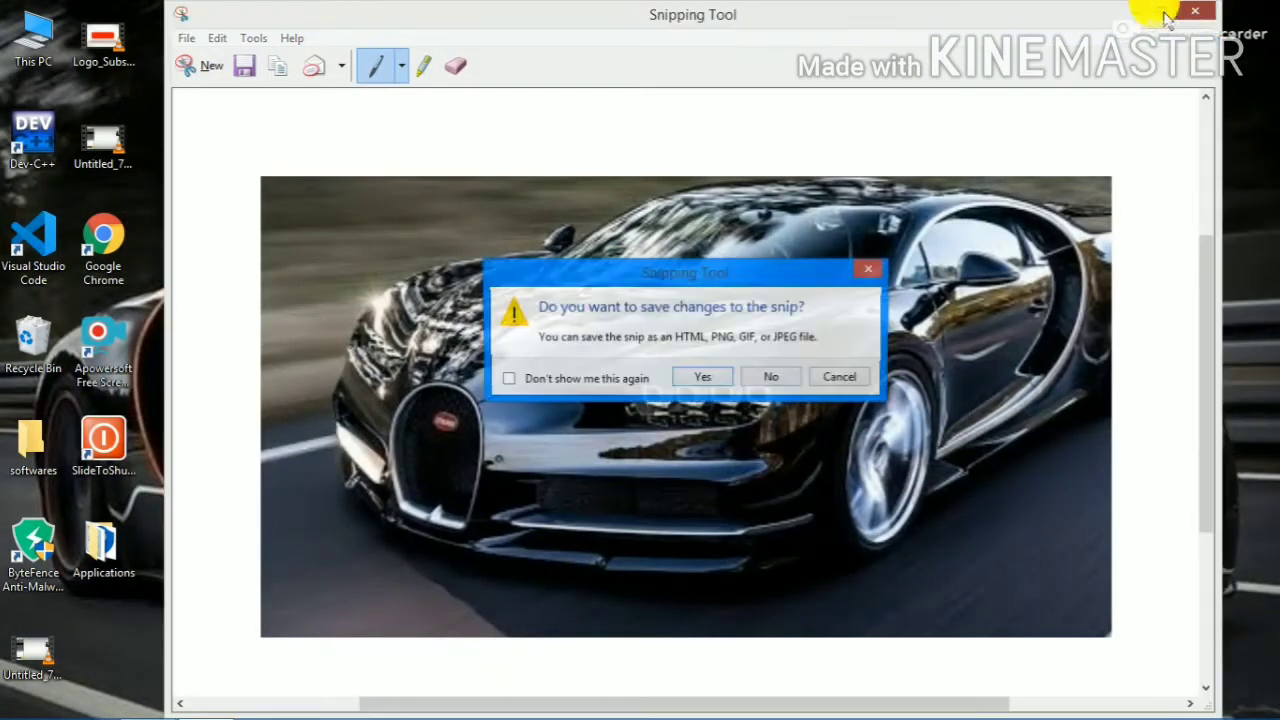
{"action": "left_click", "coordinate": [765, 378]}
{"action": "right_click", "coordinate": [860, 186]}
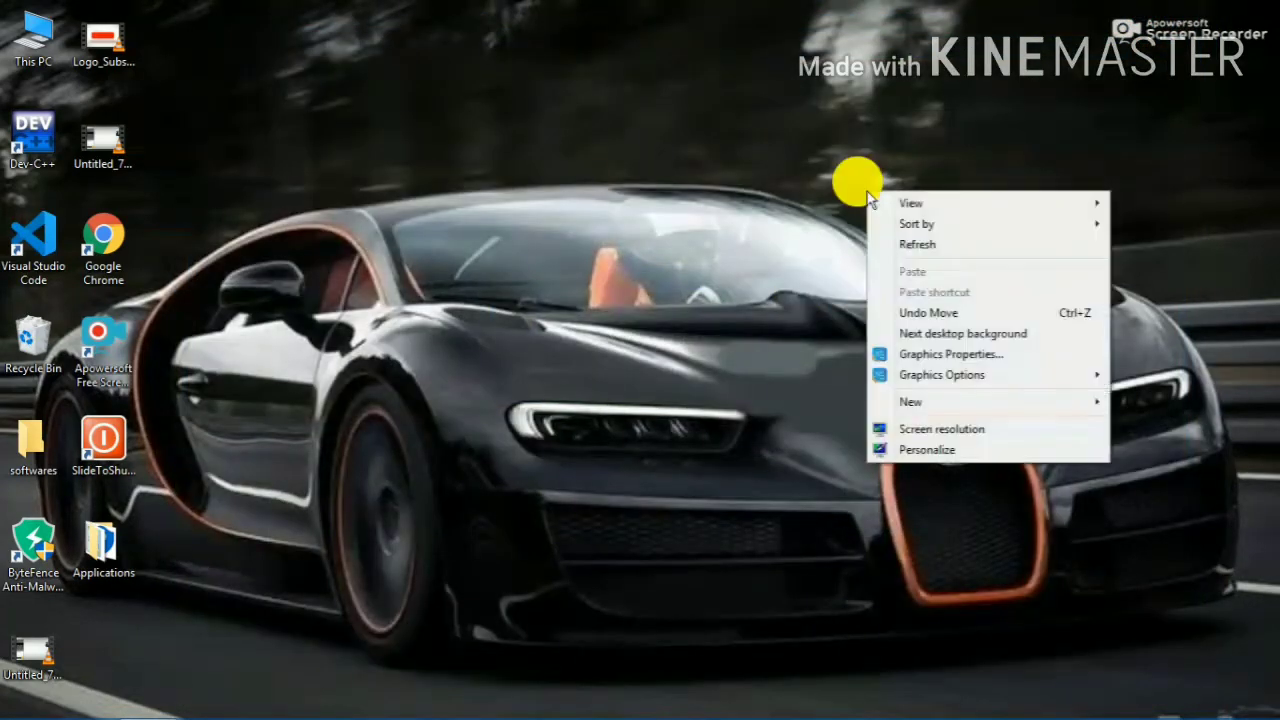
{"action": "left_click", "coordinate": [912, 245]}
- Search the Start screen for the Snipping Tool and launch it
{"action": "key", "text": "super"}
{"action": "type", "text": "sn"}
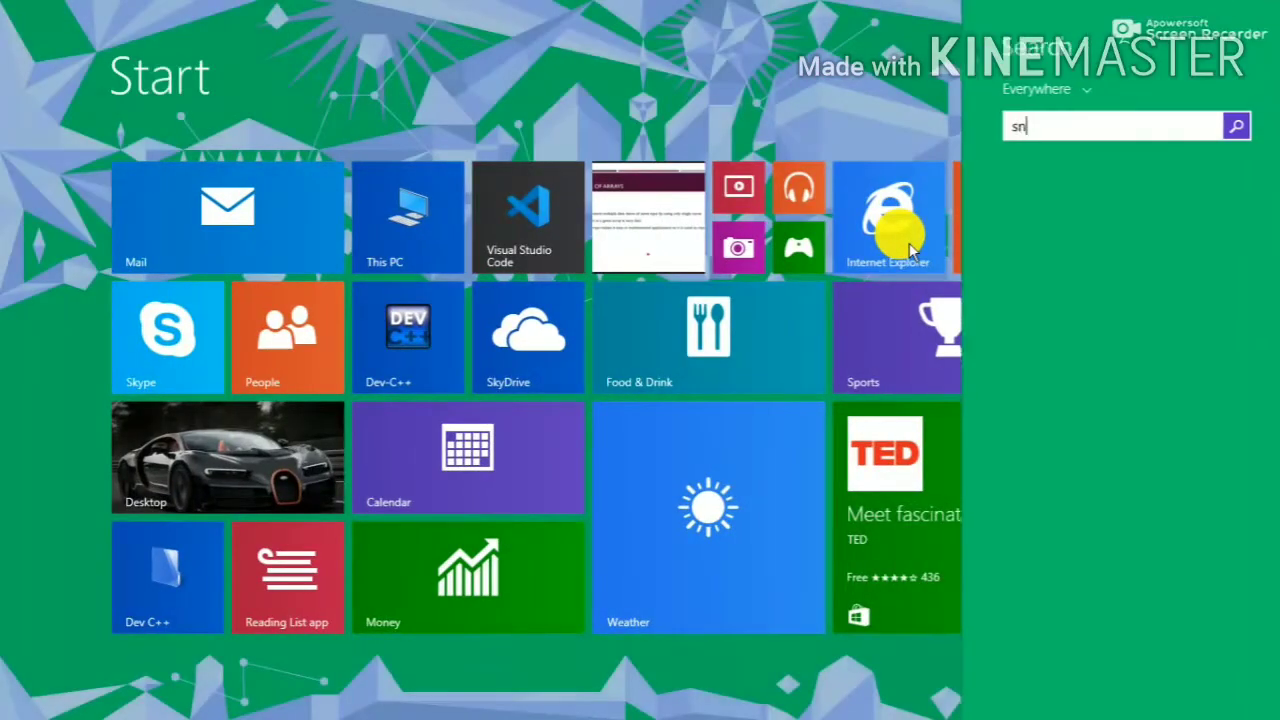
{"action": "type", "text": "ipping Tool"}
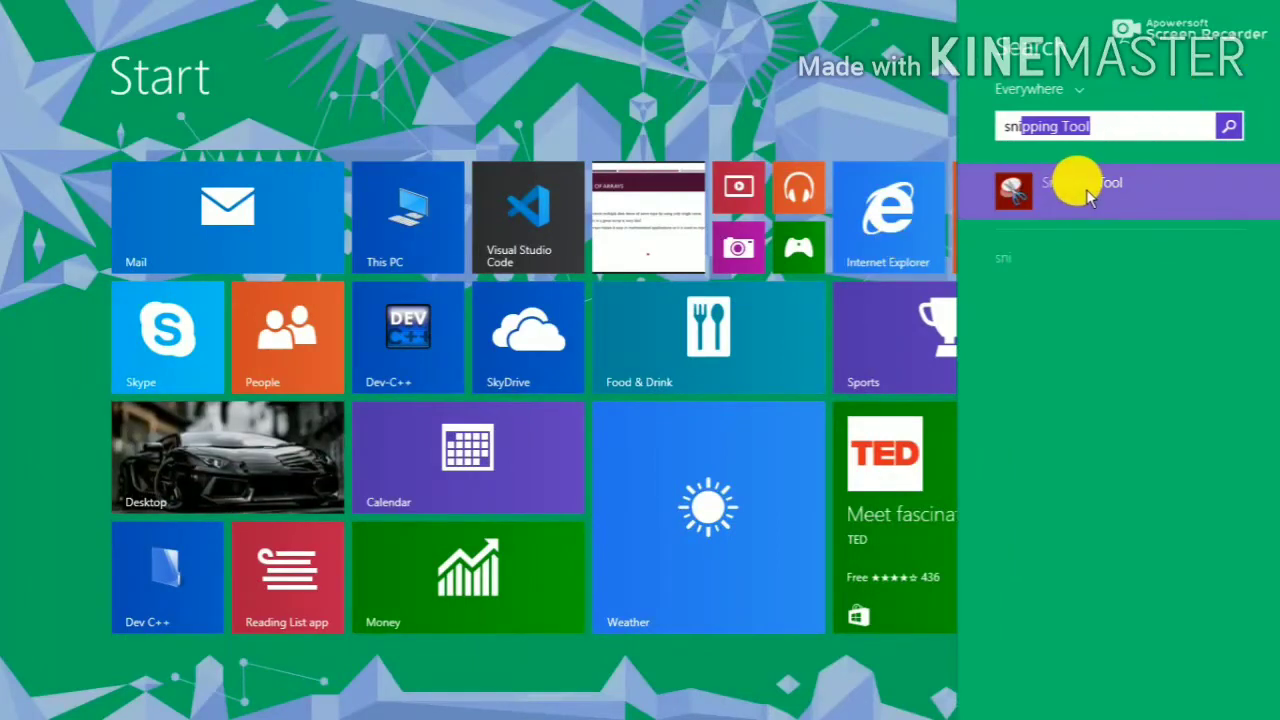
{"action": "key", "text": "Escape"}
{"action": "left_click", "coordinate": [1075, 185]}
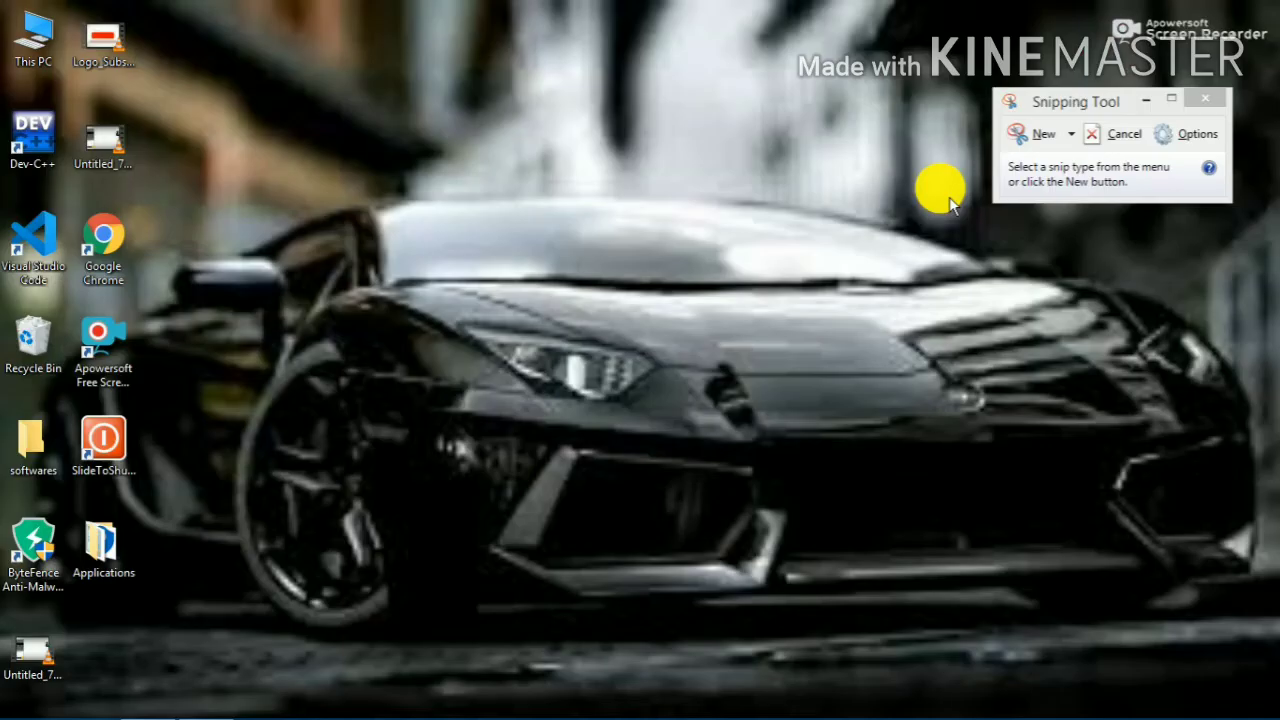
- Capture a Free-form Snip of an irregular area of the desktop wallpaper and close it without saving
{"action": "left_click", "coordinate": [1066, 133]}
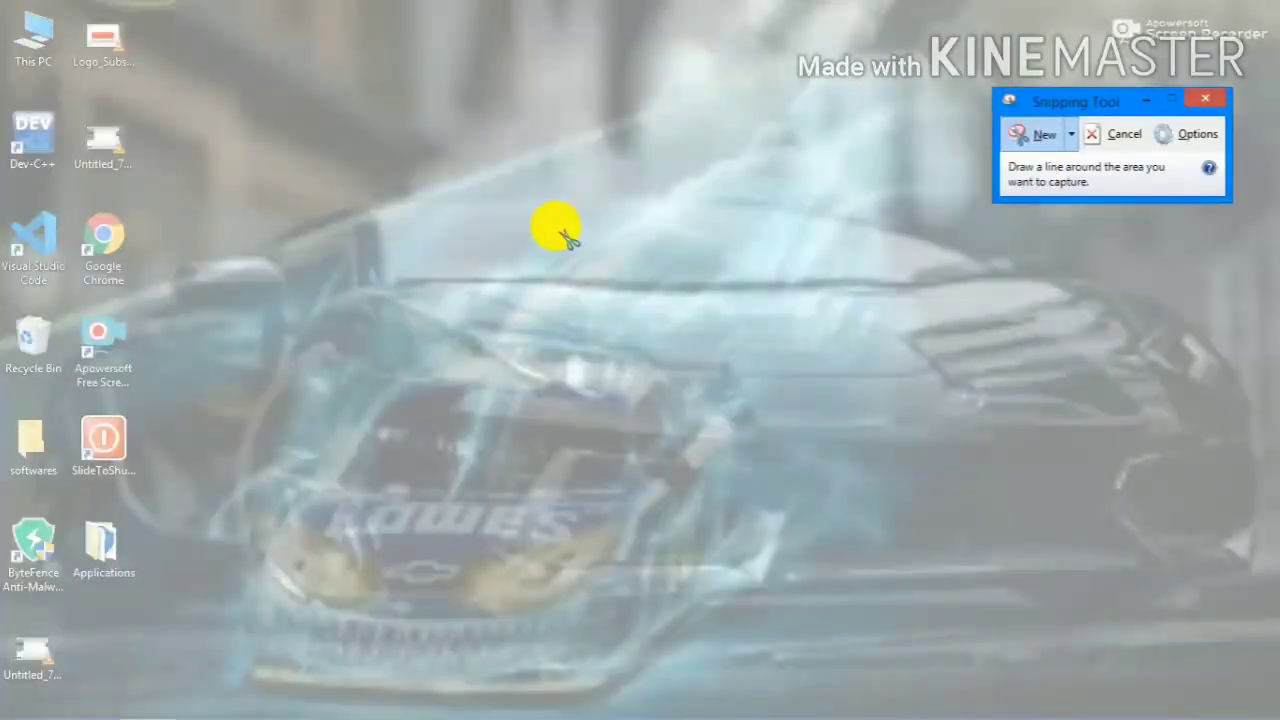
{"action": "mouse_move", "coordinate": [565, 235]}
{"action": "left_mouse_down"}
{"action": "mouse_move", "coordinate": [728, 323]}
{"action": "mouse_move", "coordinate": [540, 400]}
{"action": "mouse_move", "coordinate": [520, 287]}
{"action": "mouse_move", "coordinate": [270, 175]}
{"action": "mouse_move", "coordinate": [506, 138]}
{"action": "mouse_move", "coordinate": [540, 232]}
{"action": "mouse_move", "coordinate": [563, 237]}
{"action": "left_mouse_up"}
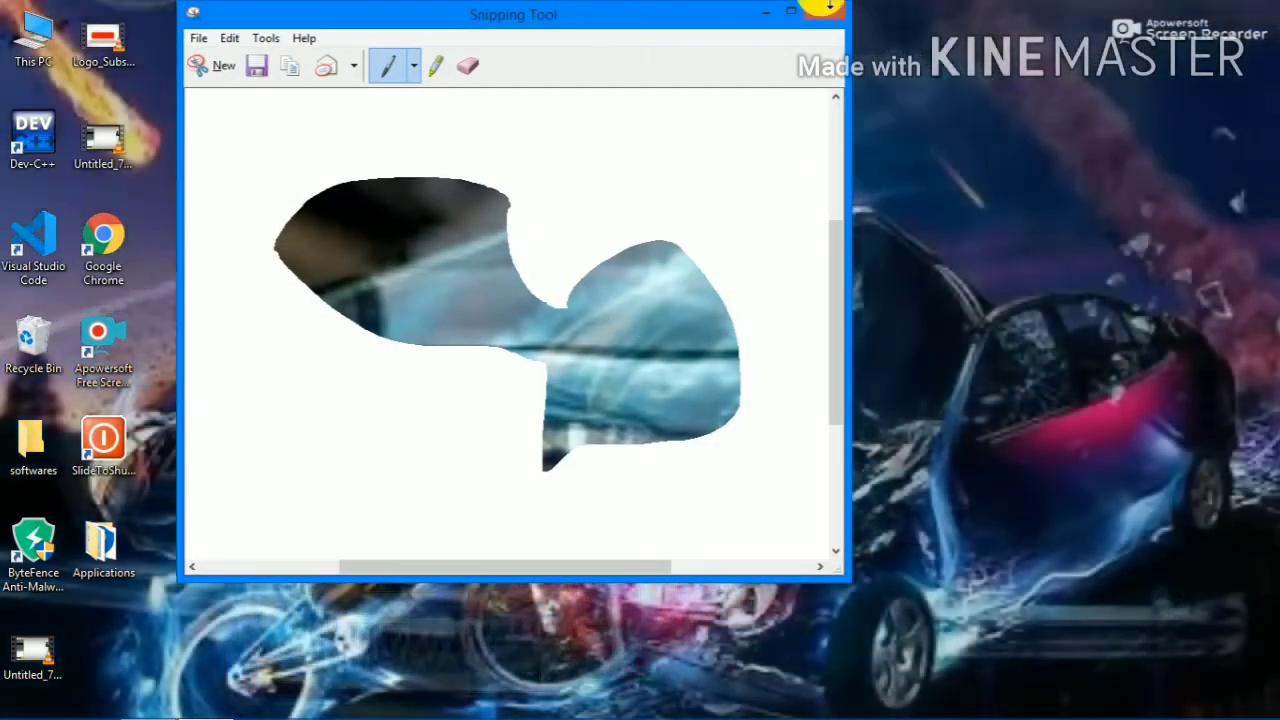
{"action": "left_click", "coordinate": [824, 16]}
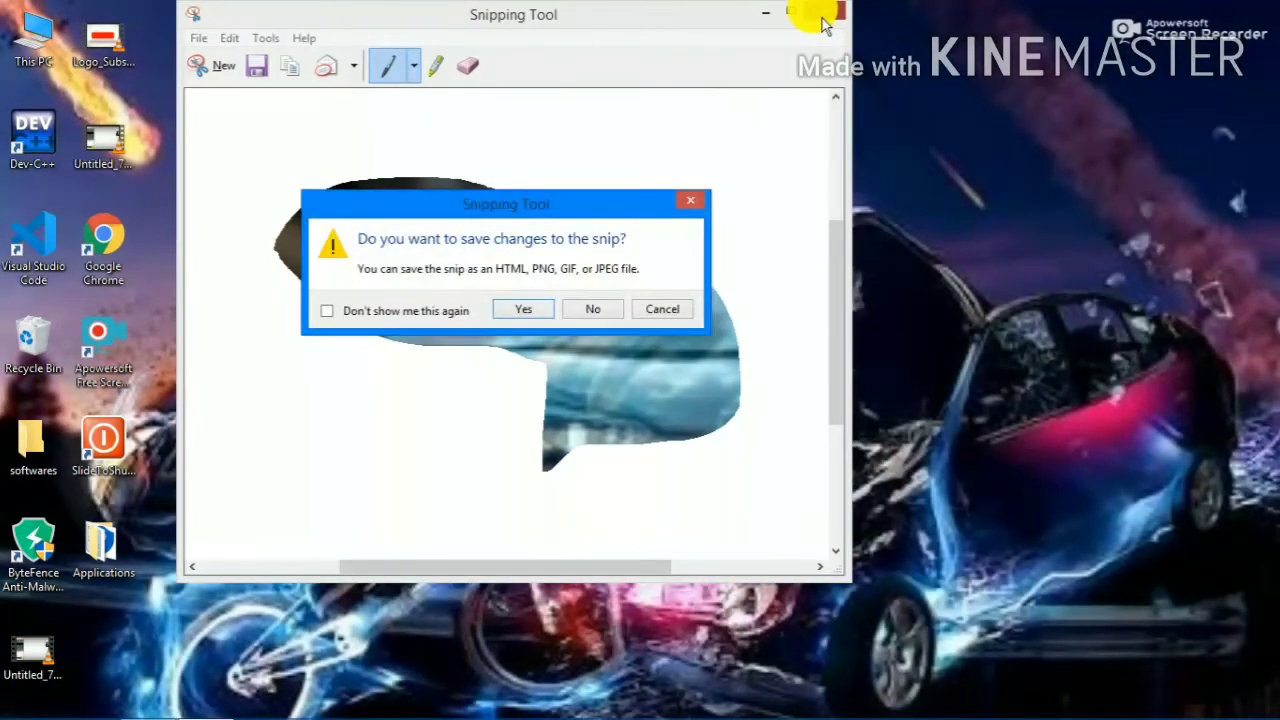
{"action": "left_click", "coordinate": [602, 309]}
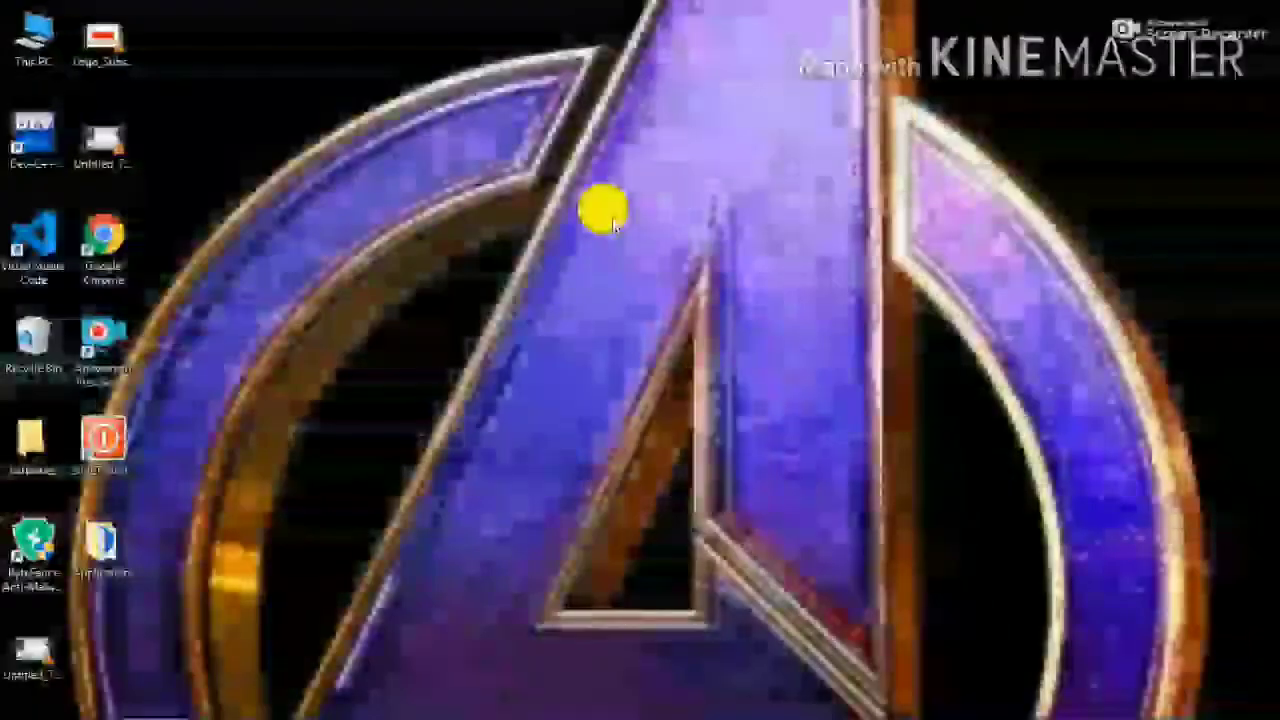
{"action": "right_click", "coordinate": [612, 217]}
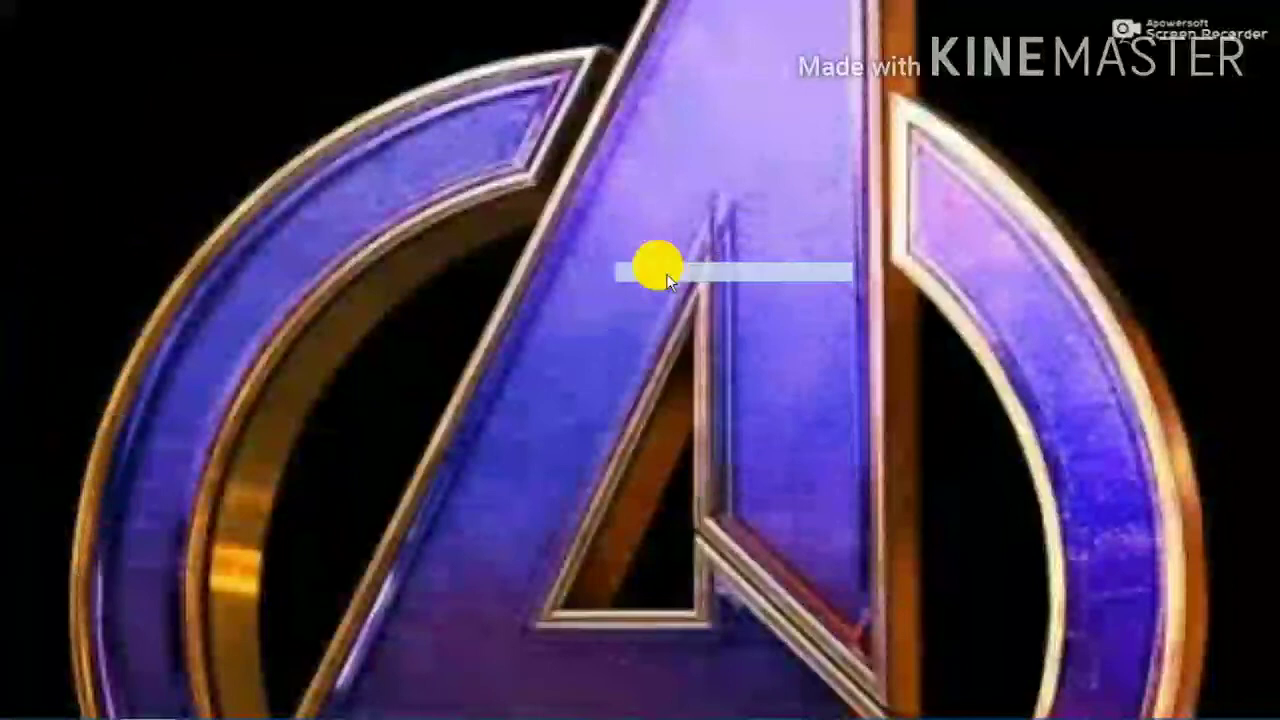
{"action": "right_click", "coordinate": [668, 285]}
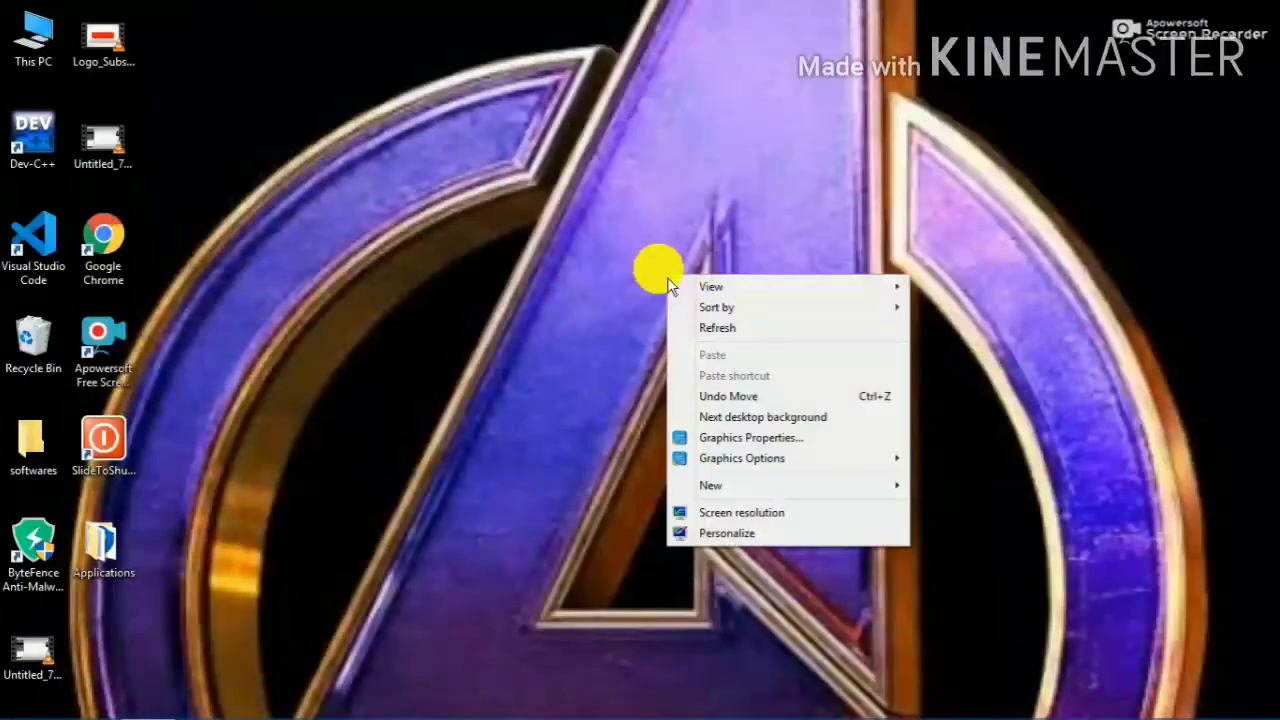
{"action": "left_click", "coordinate": [712, 332]}
{"action": "right_click", "coordinate": [710, 330]}
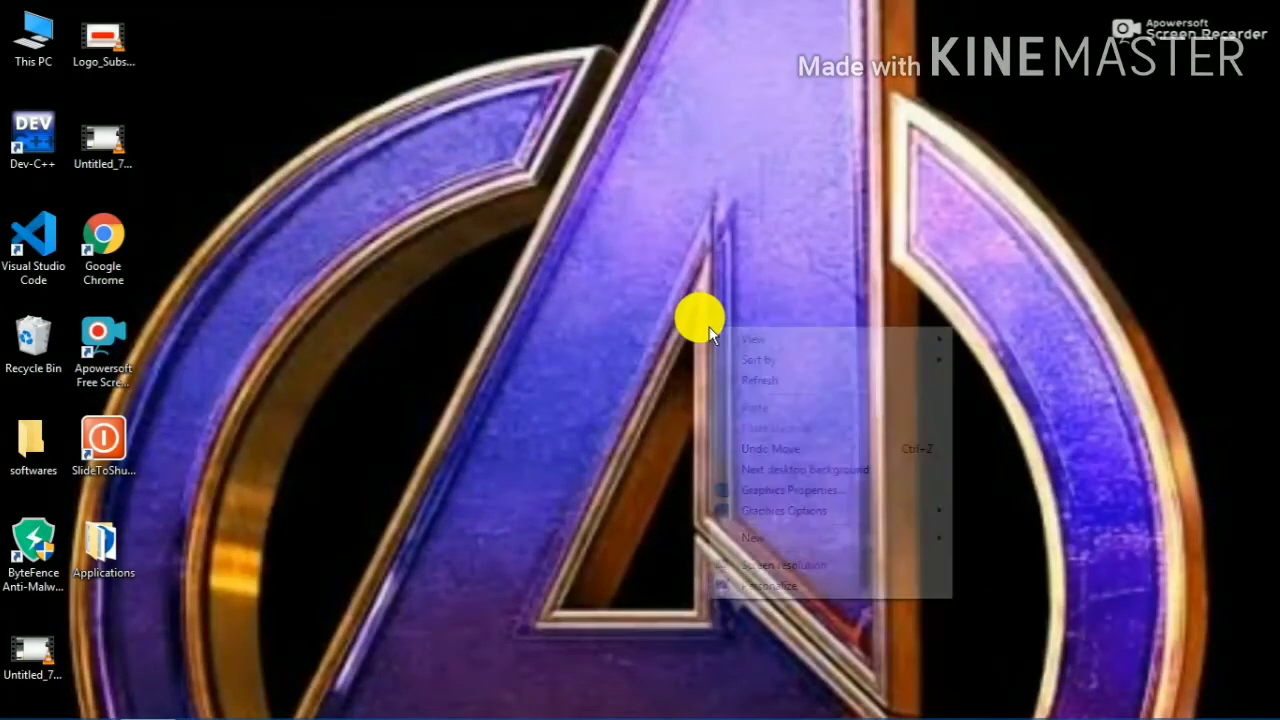
{"action": "left_click", "coordinate": [748, 382]}
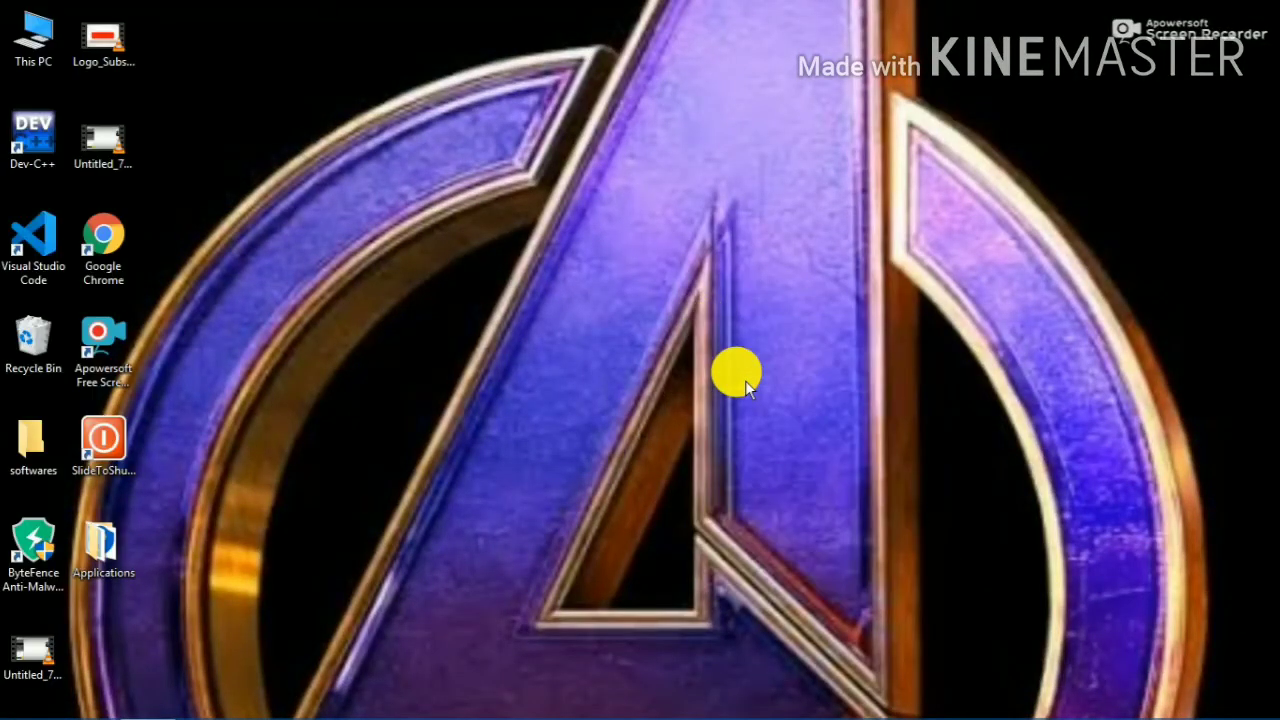